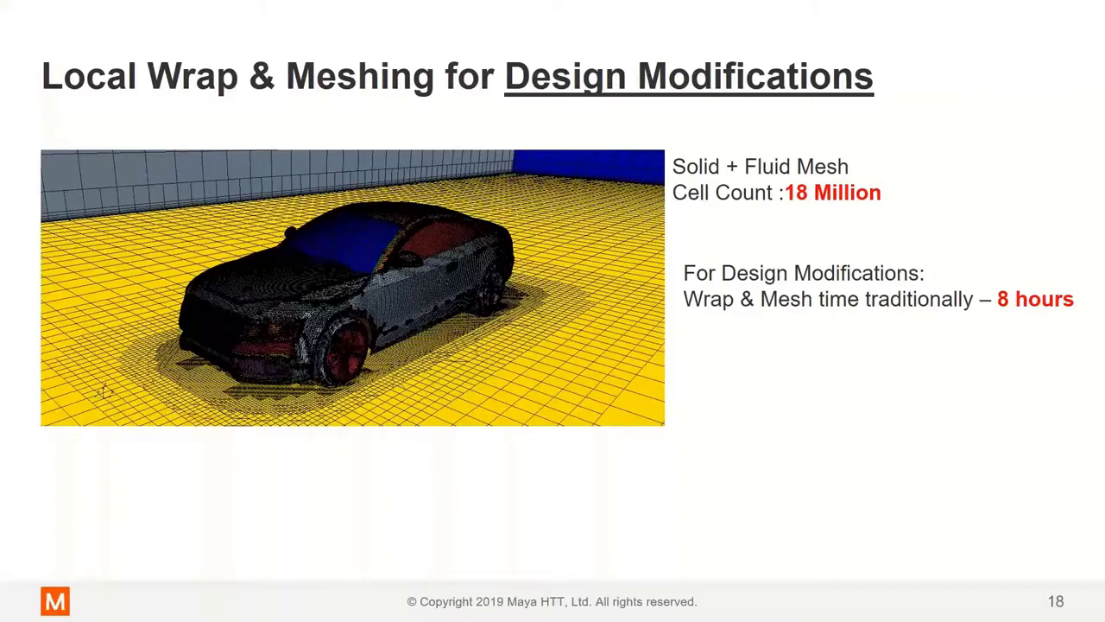
pyautogui.press('Right')
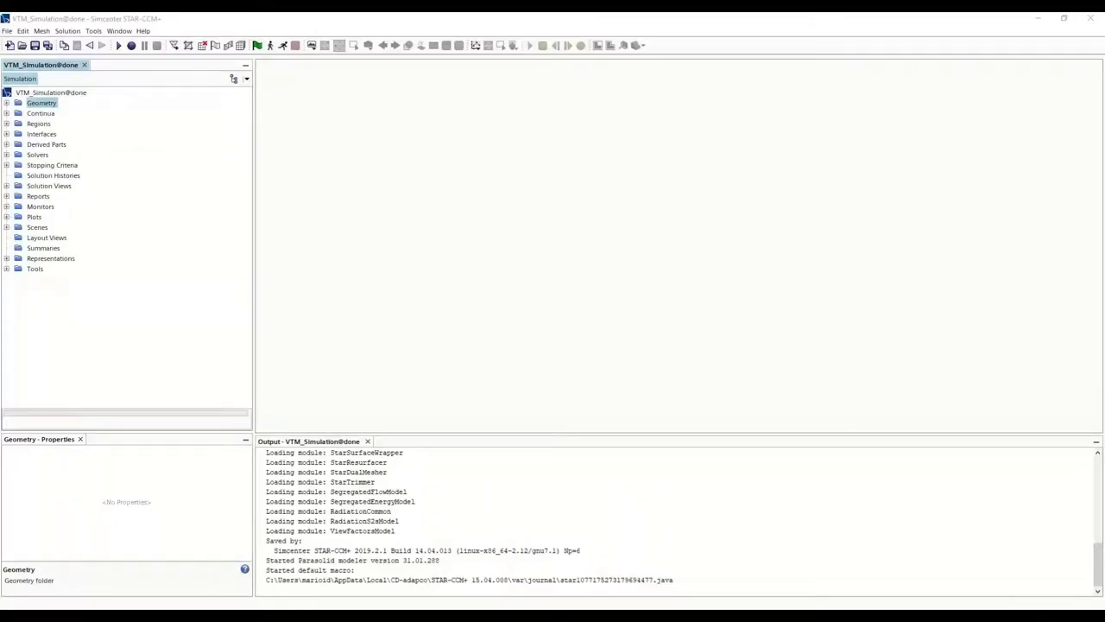
# Step: Open the Solids scene from the Pre group of scenes
pyautogui.click(7, 227)
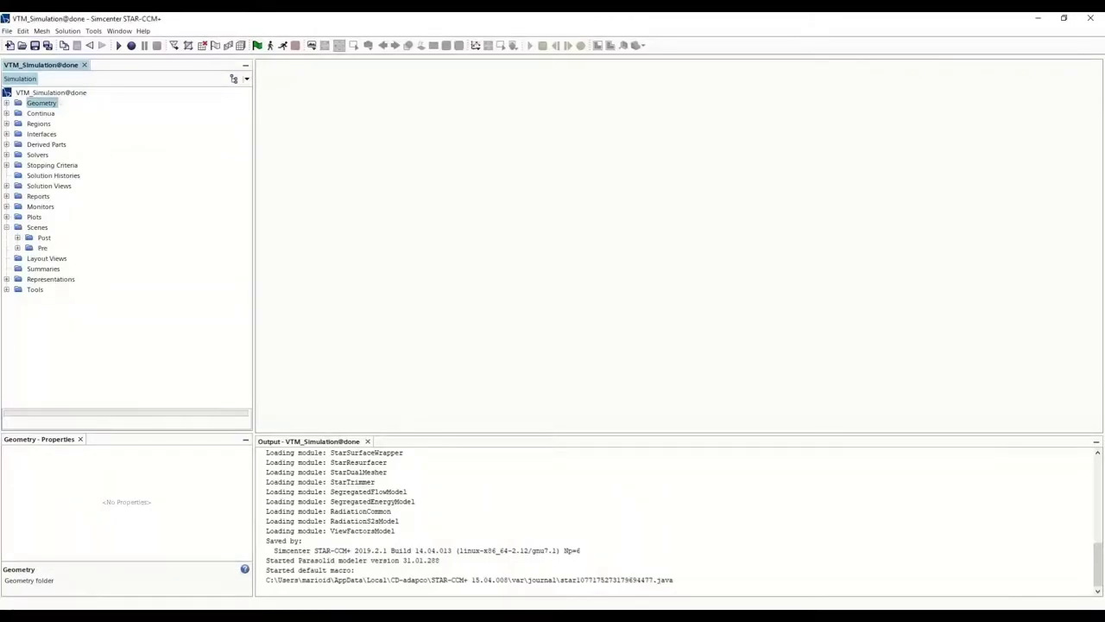
pyautogui.click(18, 247)
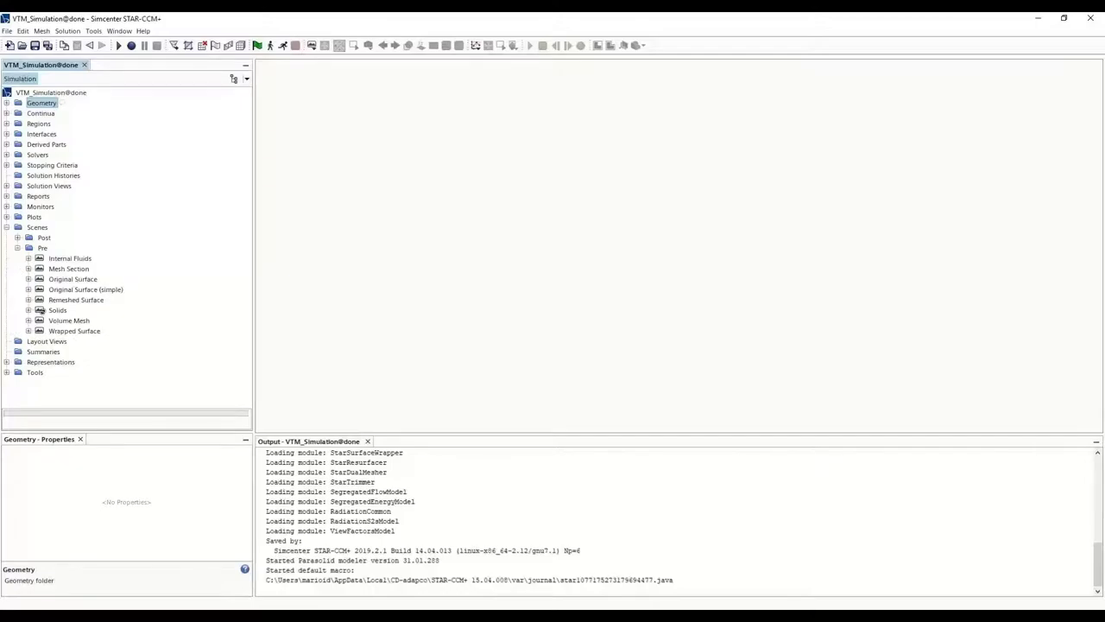
pyautogui.rightClick(56, 310)
pyautogui.click(82, 318)
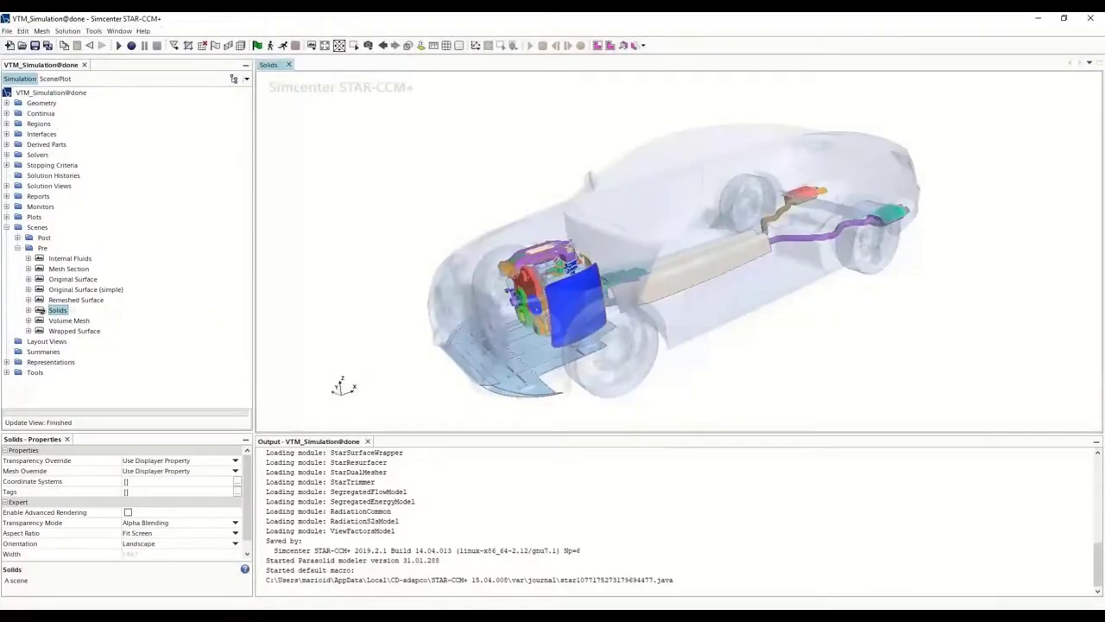
pyautogui.moveTo(649, 278); pyautogui.dragTo(601, 260, button='right')
pyautogui.moveTo(602, 260); pyautogui.dragTo(599, 281)
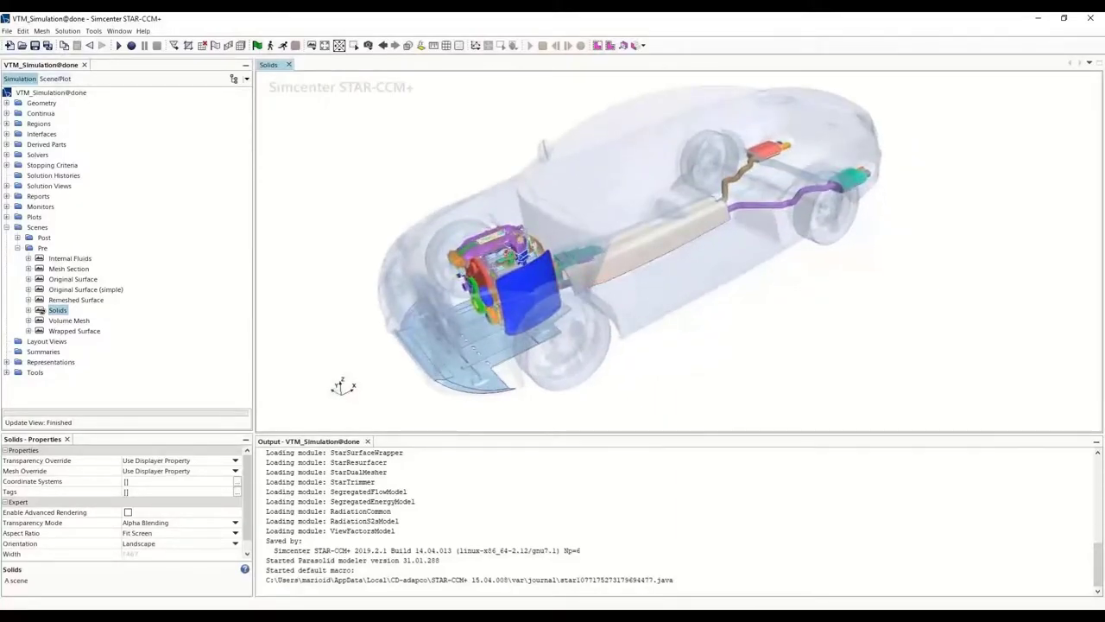
# Step: Hide the Geometry 1 displayer of the Solids scene so that only the underbody and powertrain solids are displayed
pyautogui.click(55, 79)
pyautogui.click(44, 103)
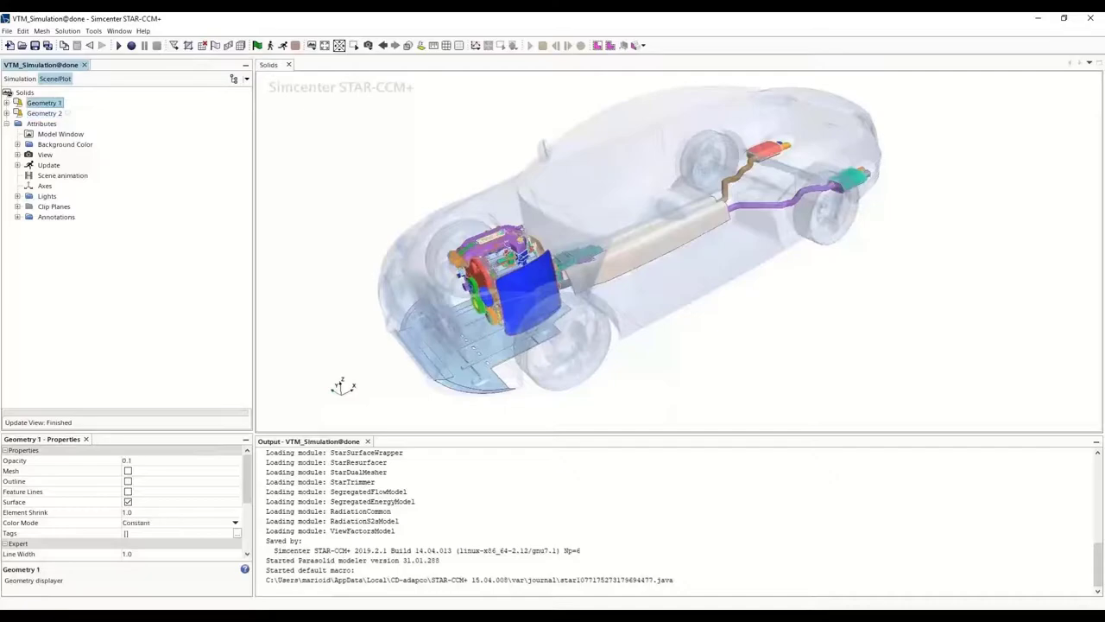
pyautogui.rightClick(51, 102)
pyautogui.click(69, 110)
pyautogui.moveTo(622, 330); pyautogui.dragTo(621, 302)
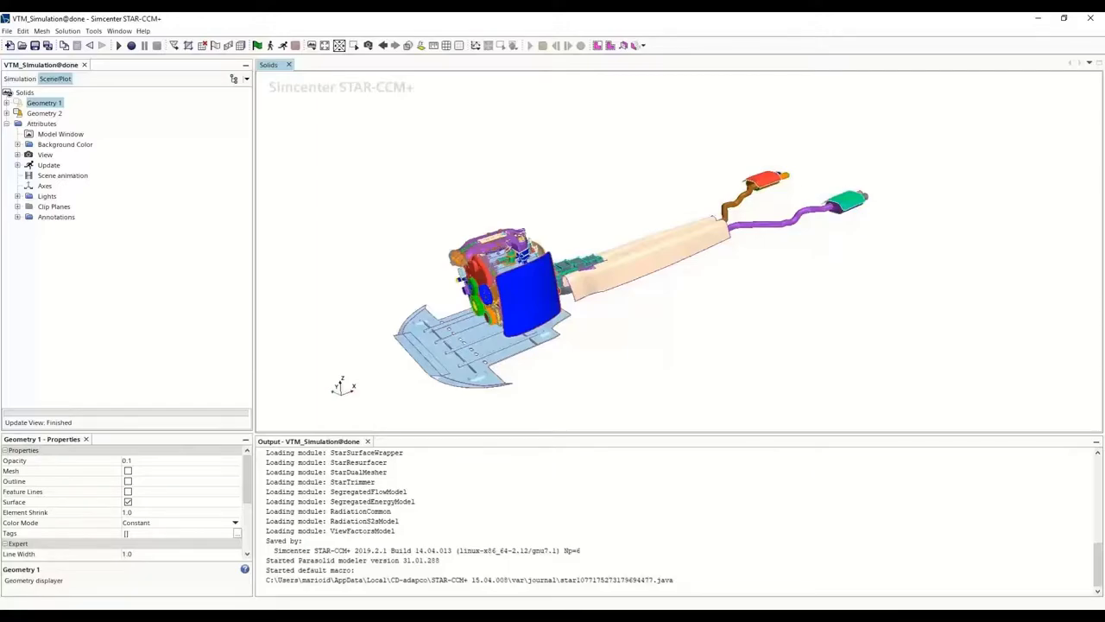
# Step: Pick the left muffler's heat shield in a top view, locate its part Left Muffler HS in the simulation tree and highlight it
pyautogui.press('s')
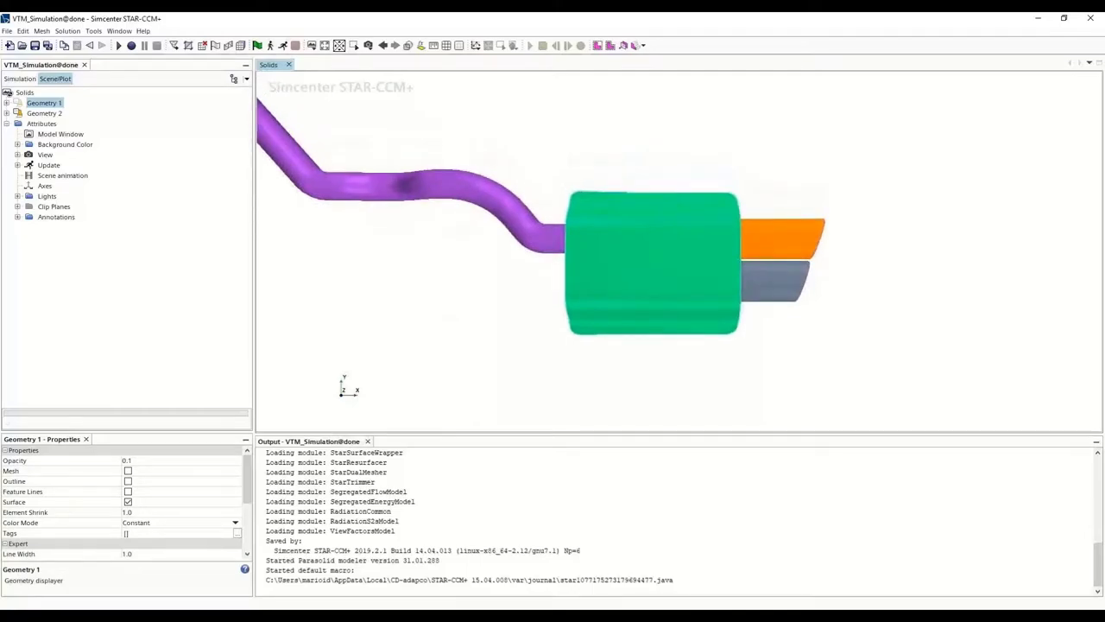
pyautogui.click(654, 263)
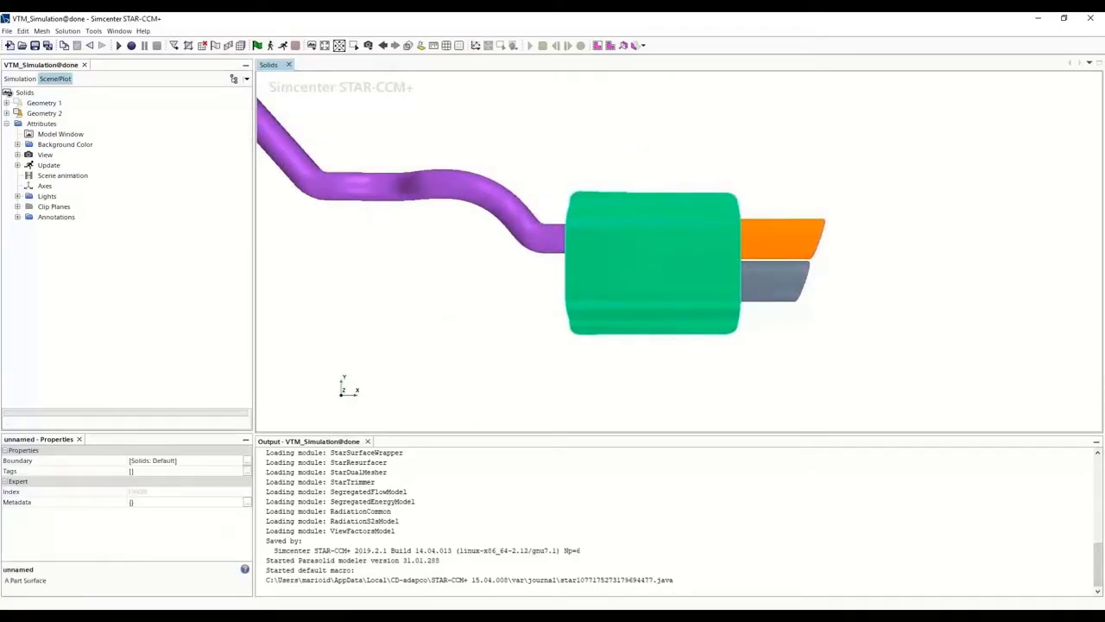
pyautogui.click(20, 78)
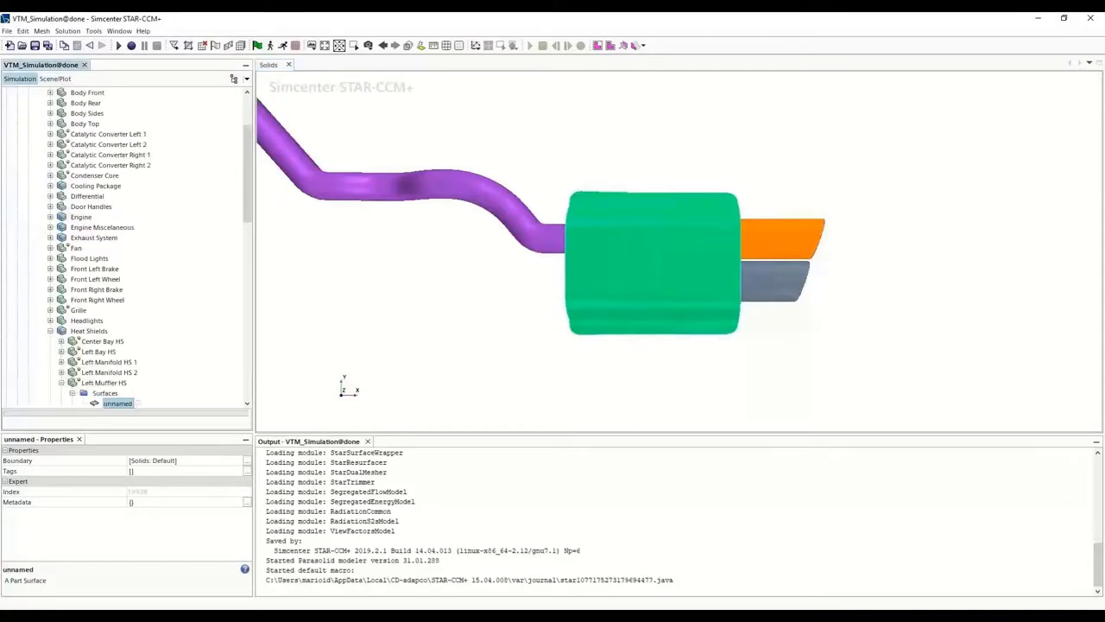
pyautogui.click(103, 382)
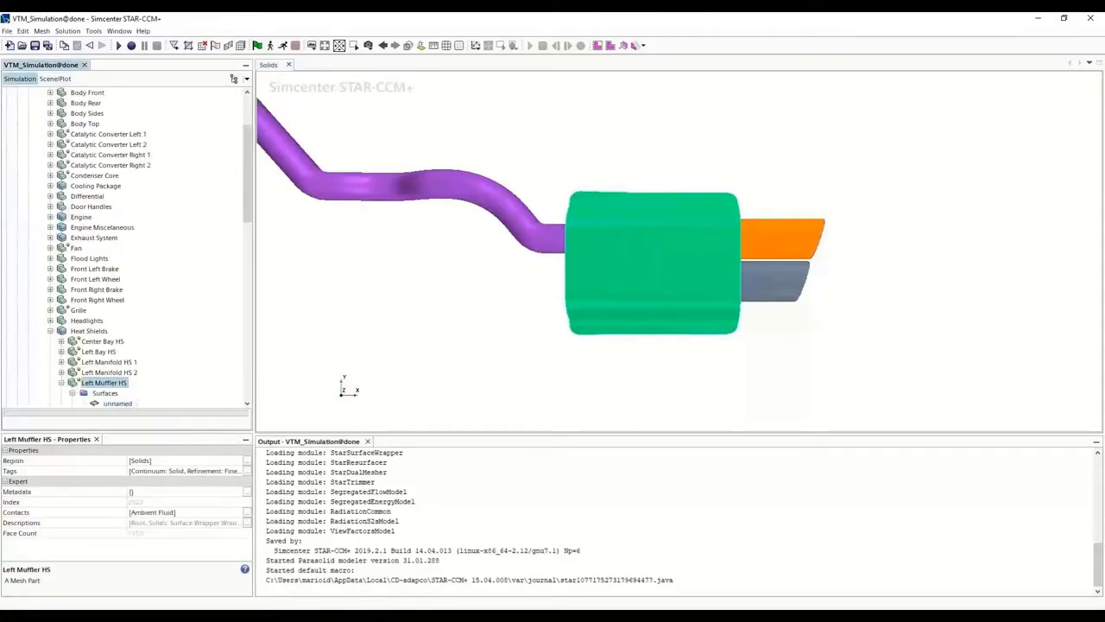
pyautogui.rightClick(104, 383)
pyautogui.click(148, 251)
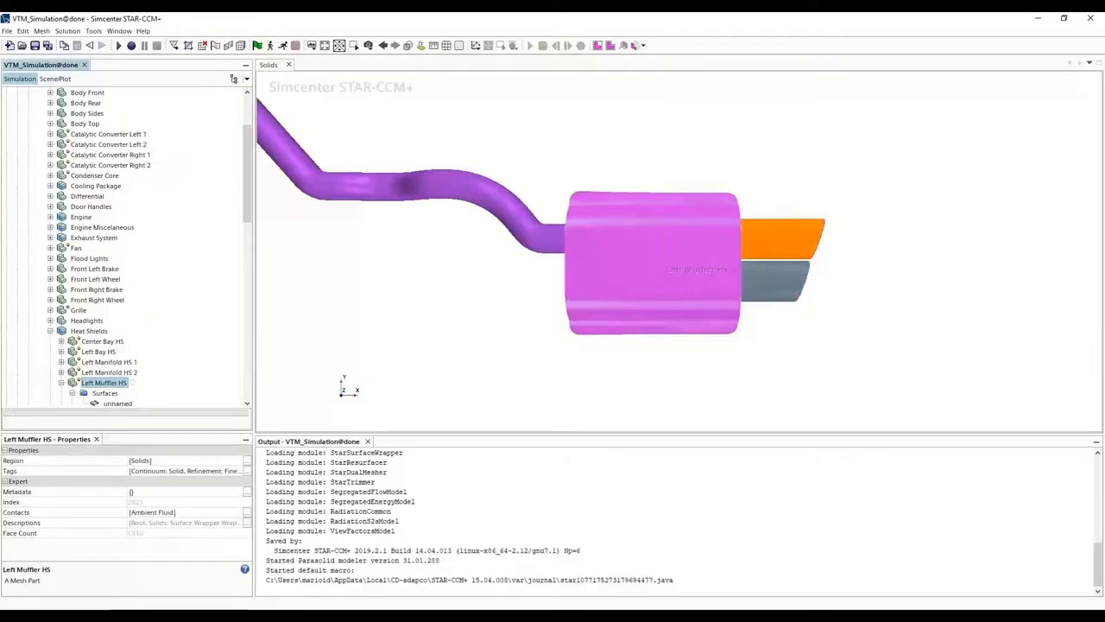
pyautogui.click(130, 373)
# Step: Highlight the Right Muffler HS part in the scene and expand its surfaces in the simulation tree
pyautogui.scroll(-8, 487, 316)
pyautogui.moveTo(473, 222); pyautogui.dragTo(514, 299, button='right')
pyautogui.scroll(-4, 126, 246)
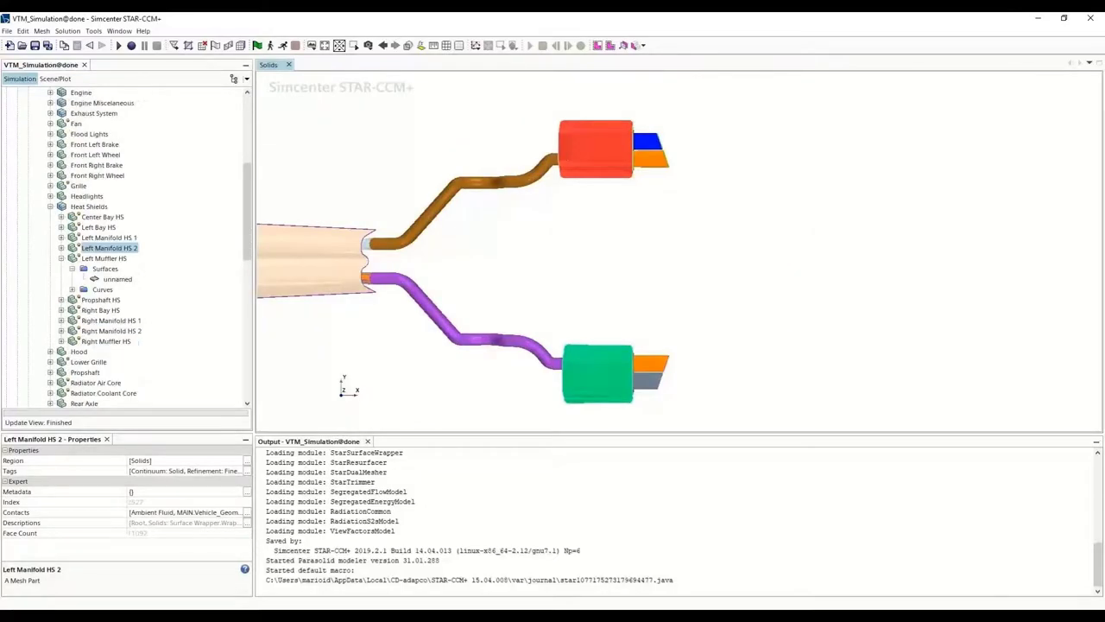
pyautogui.rightClick(95, 341)
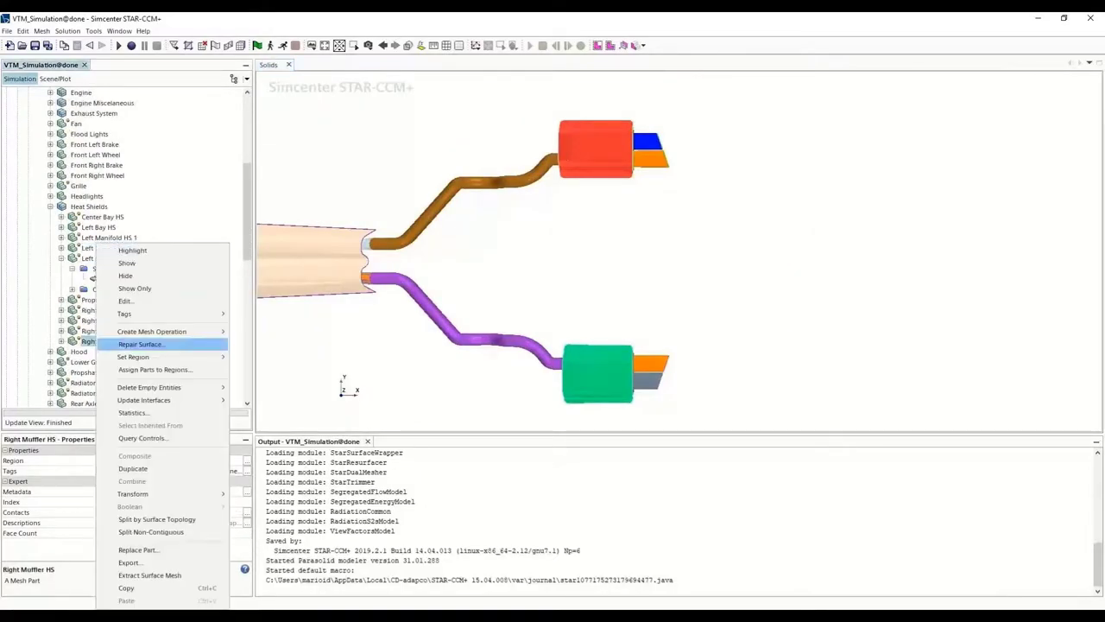
pyautogui.click(129, 249)
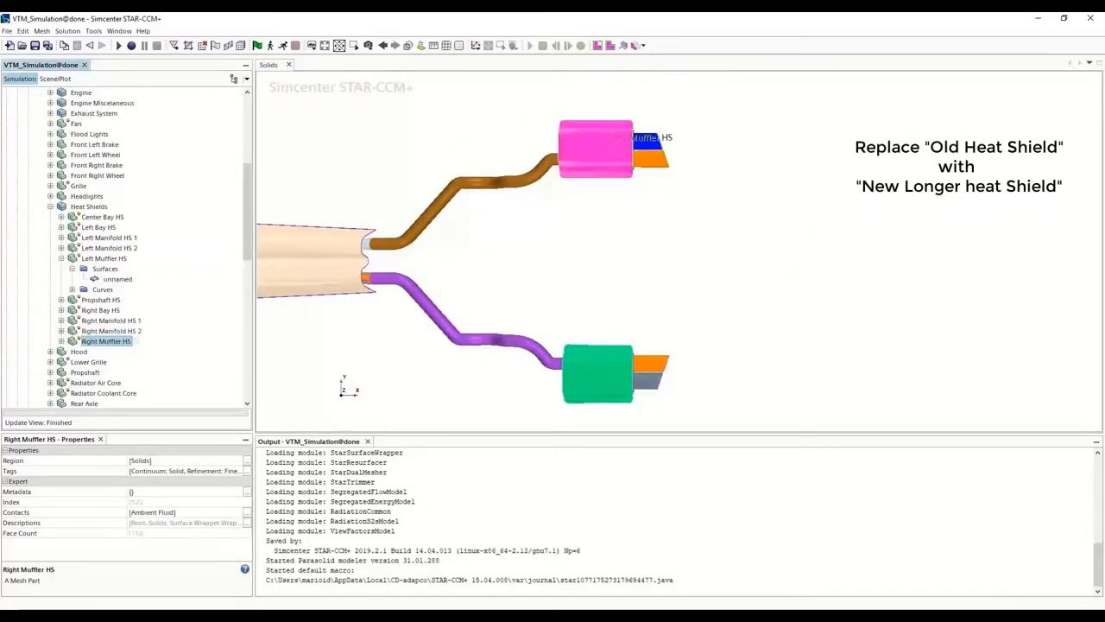
pyautogui.click(61, 342)
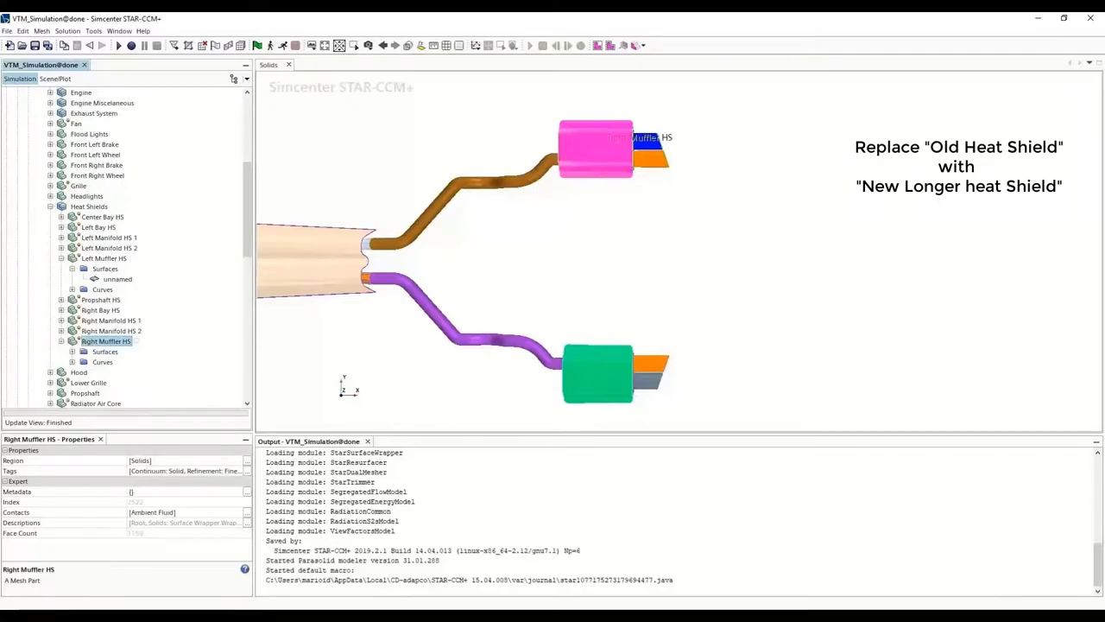
pyautogui.click(72, 352)
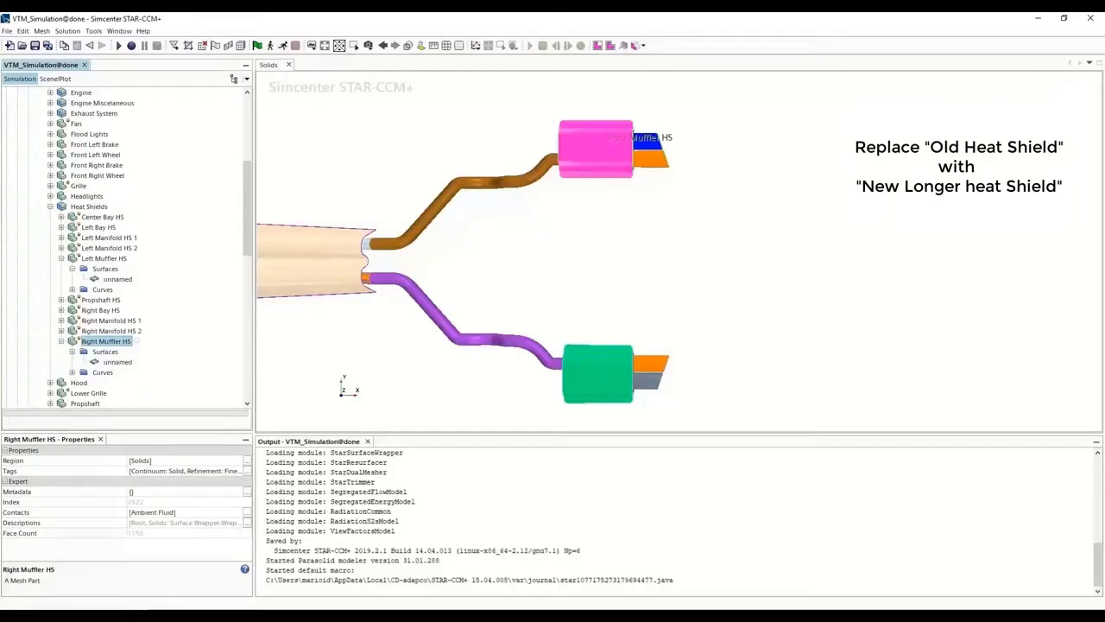
# Step: Replace the Left Muffler HS part with Left Muffler HS.dbs, using metres and matching part surfaces by name
pyautogui.click(104, 258)
pyautogui.rightClick(104, 259)
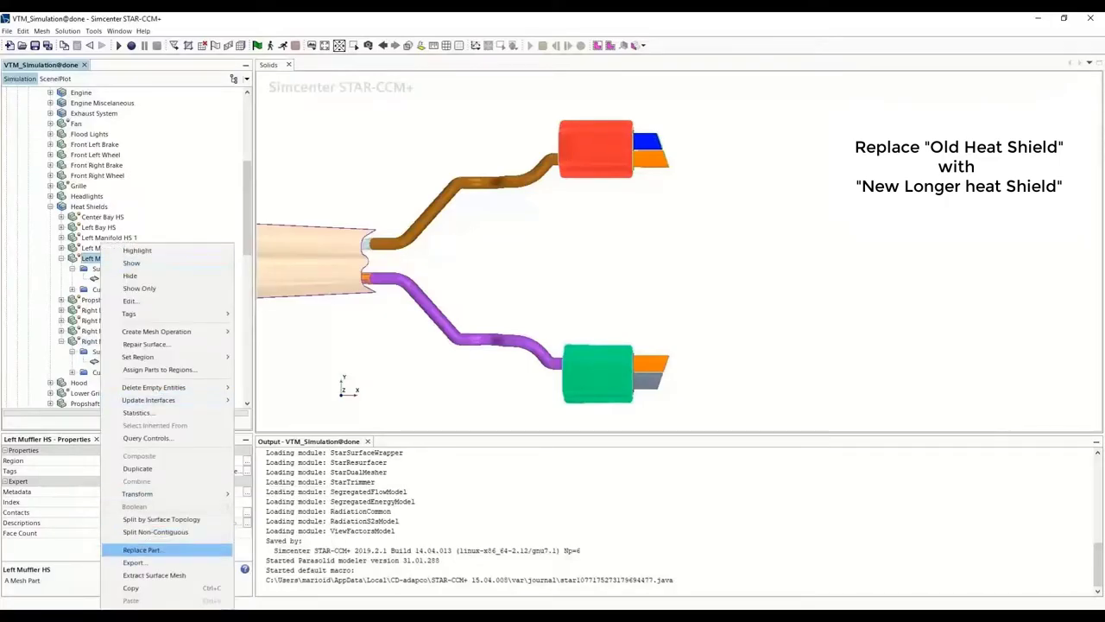
pyautogui.click(141, 549)
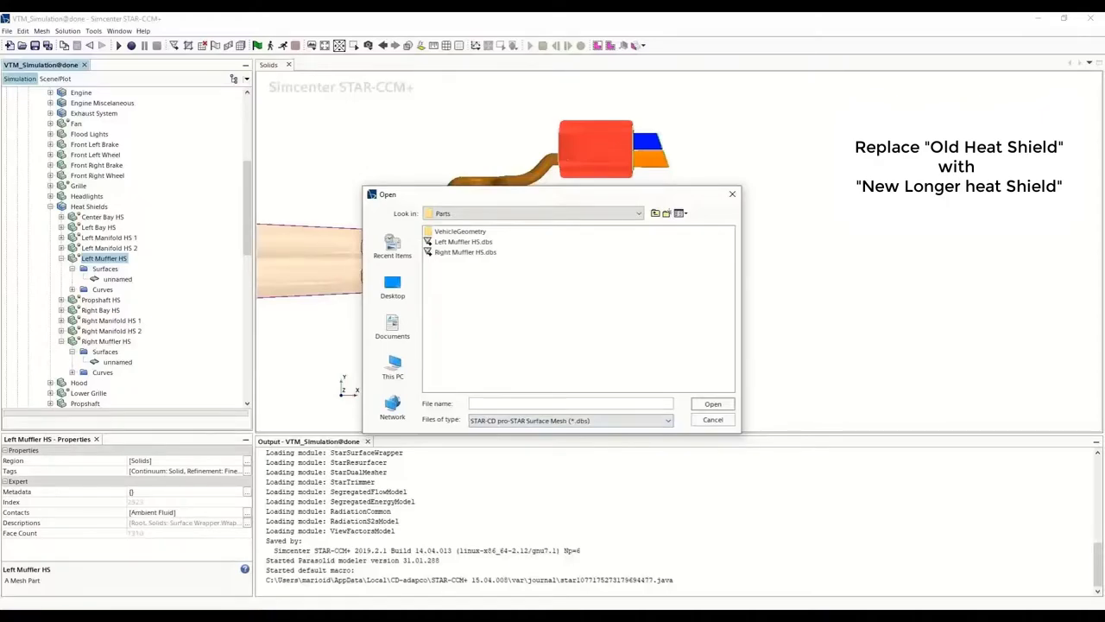
pyautogui.click(463, 242)
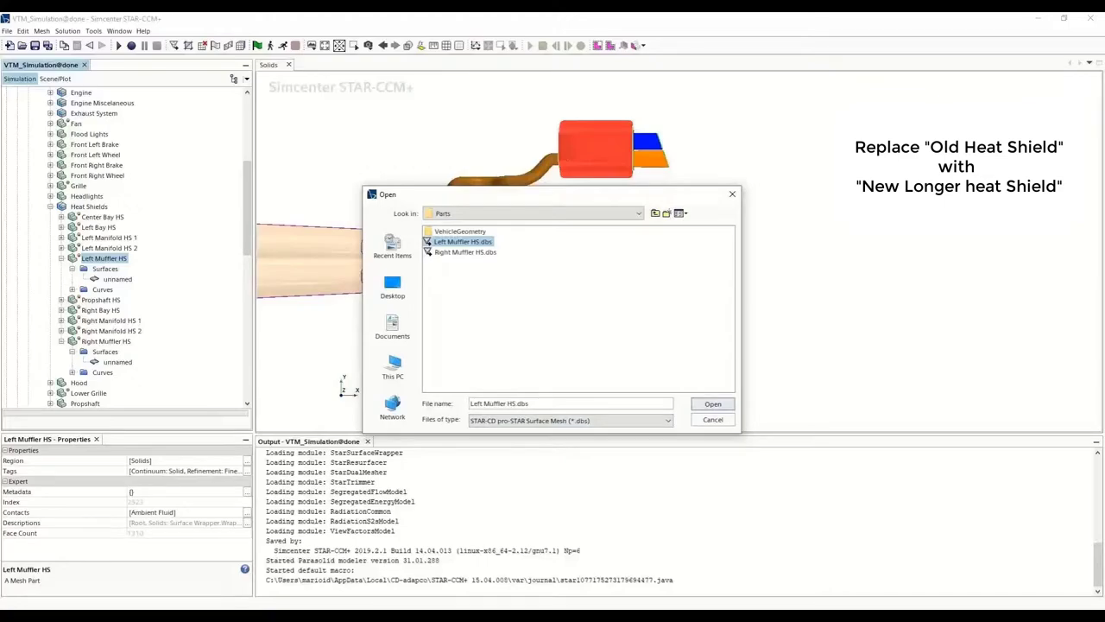
pyautogui.click(712, 403)
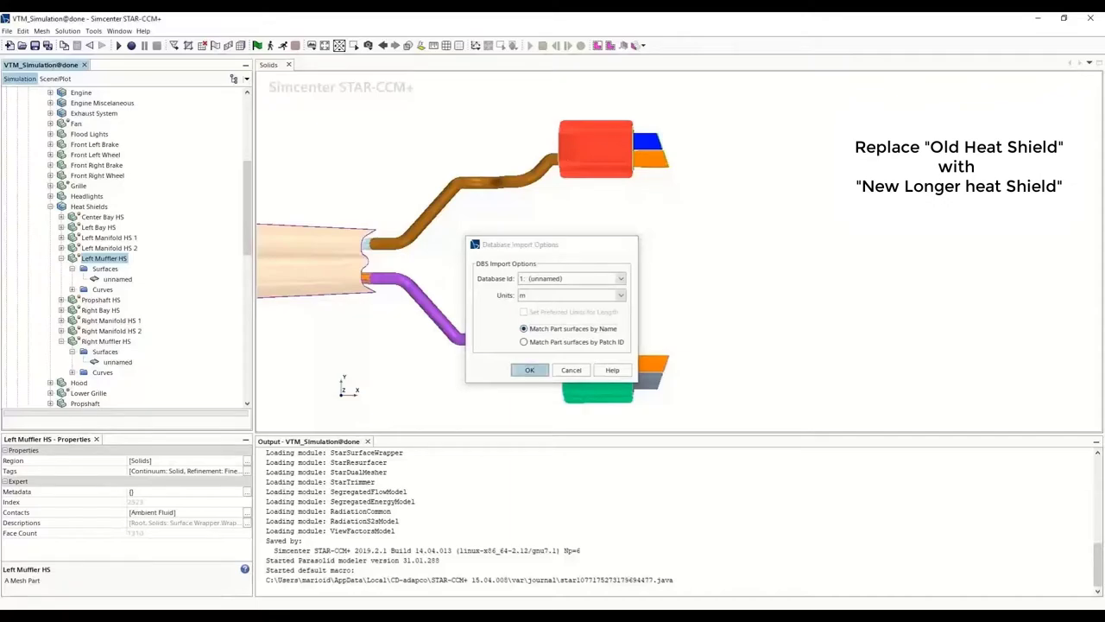
pyautogui.click(530, 369)
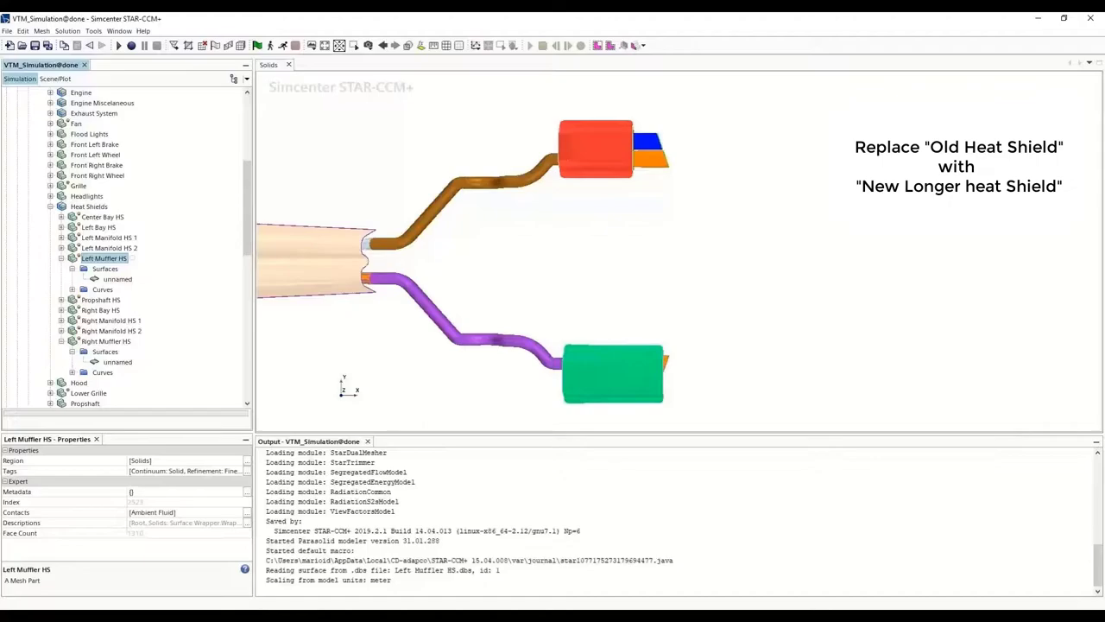
# Step: Replace the Right Muffler HS part with Right Muffler HS.dbs, using metres and matching part surfaces by name
pyautogui.click(103, 341)
pyautogui.rightClick(121, 341)
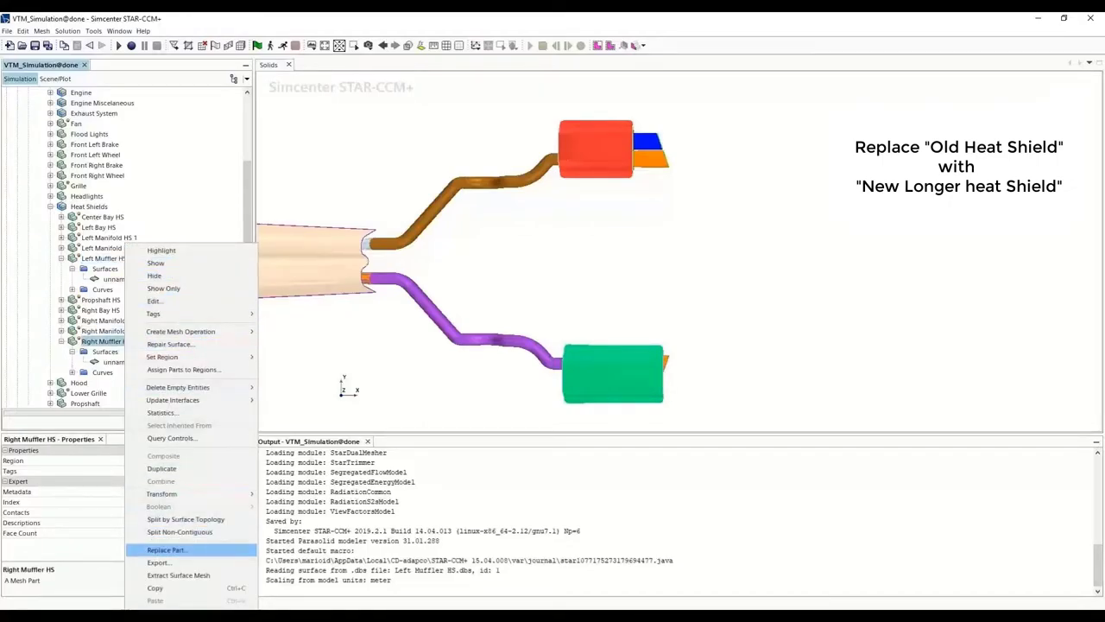
pyautogui.click(166, 549)
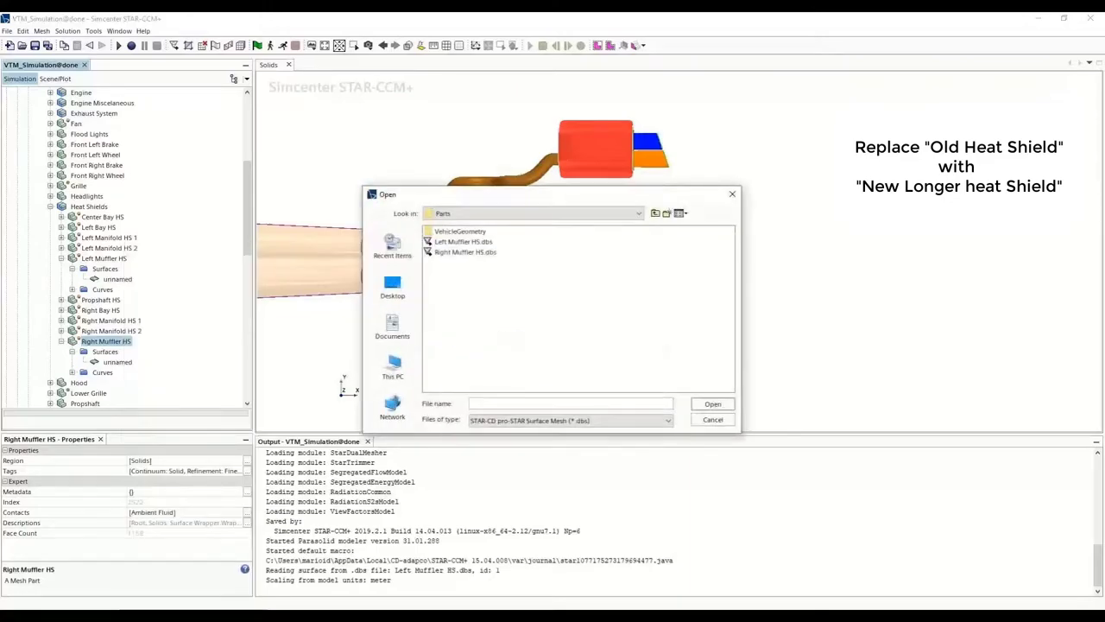
pyautogui.click(464, 253)
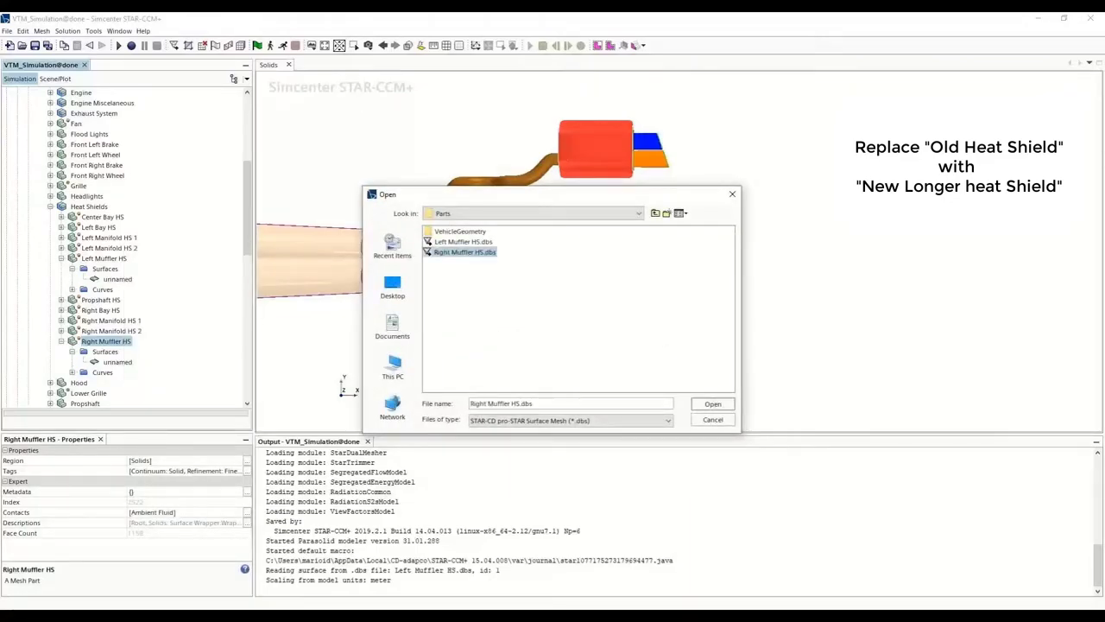
pyautogui.click(712, 403)
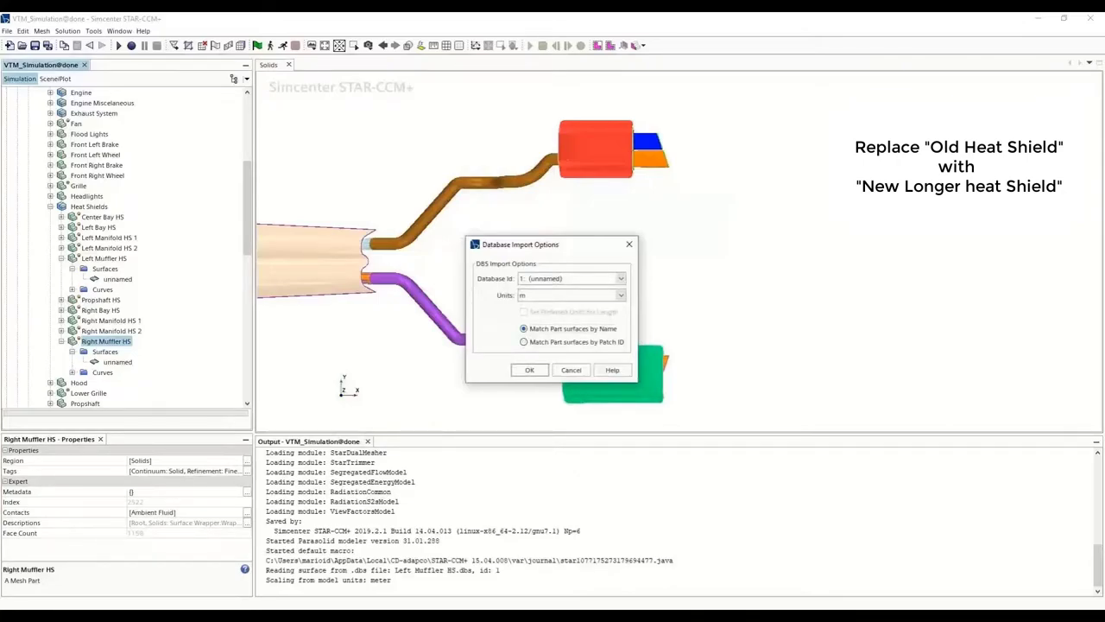
pyautogui.click(529, 369)
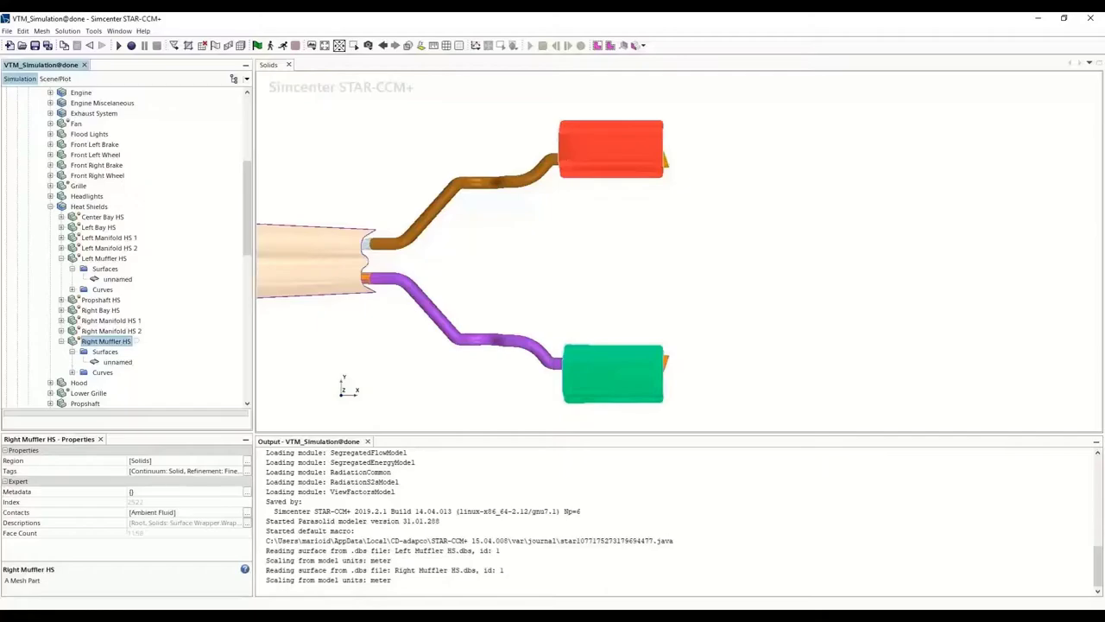
# Step: Review the continuum, material and refinement tags assigned to the Left Muffler HS part without changing them
pyautogui.click(103, 259)
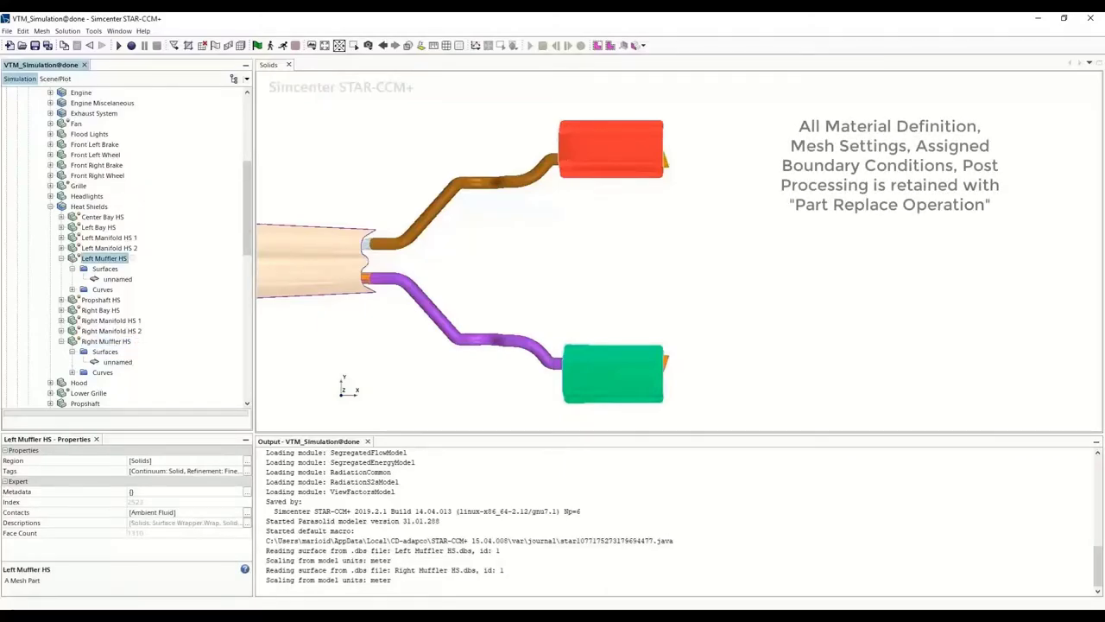
pyautogui.click(247, 471)
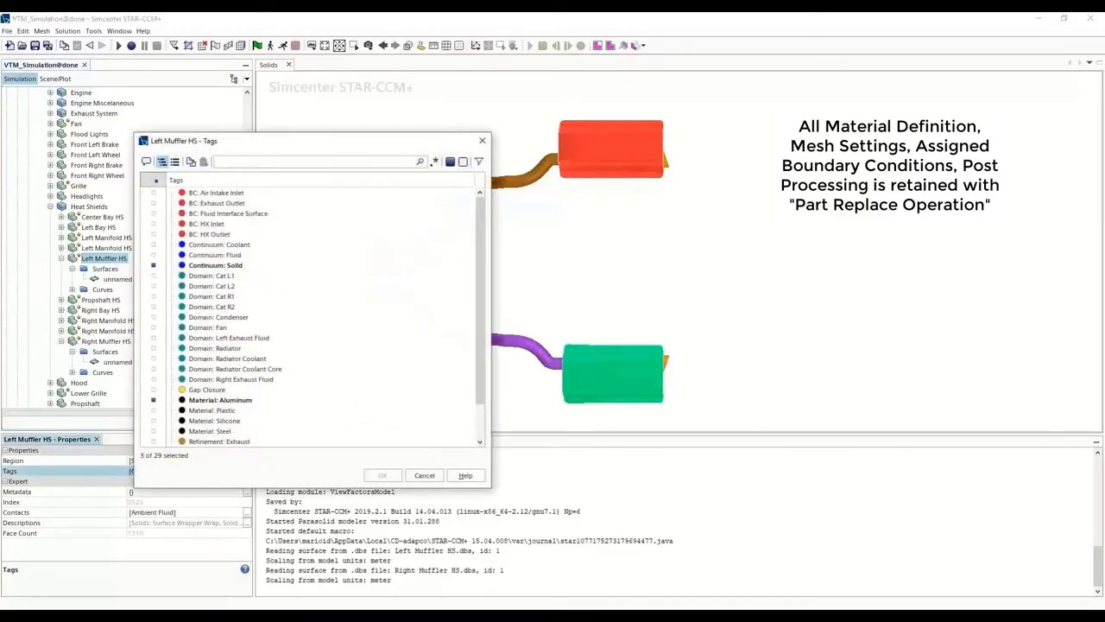
pyautogui.click(211, 275)
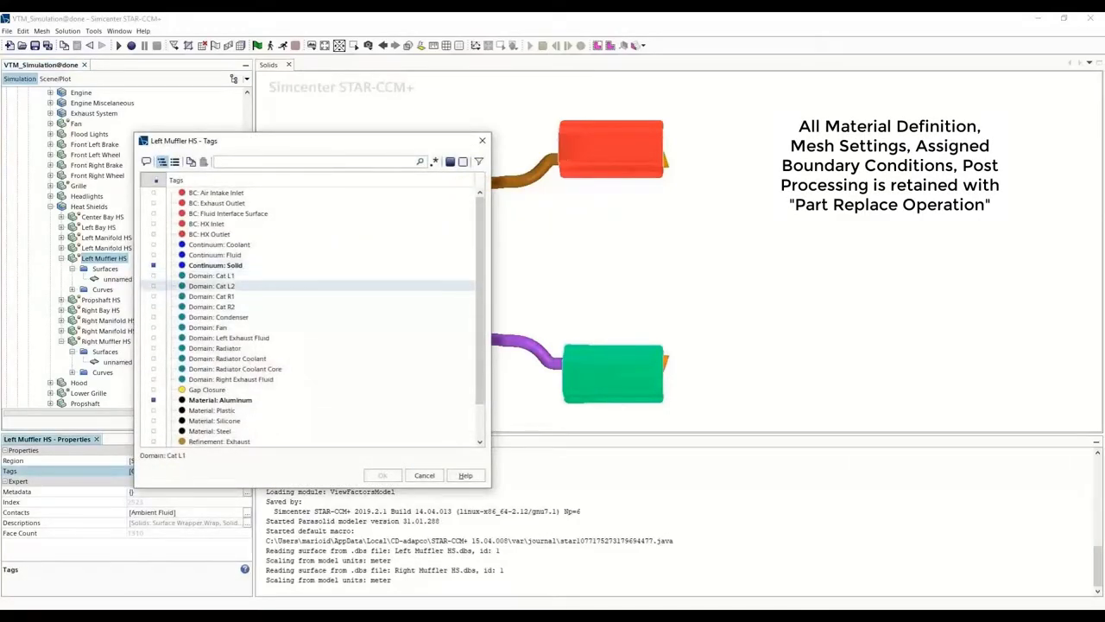
pyautogui.click(221, 400)
pyautogui.scroll(-2, 220, 400)
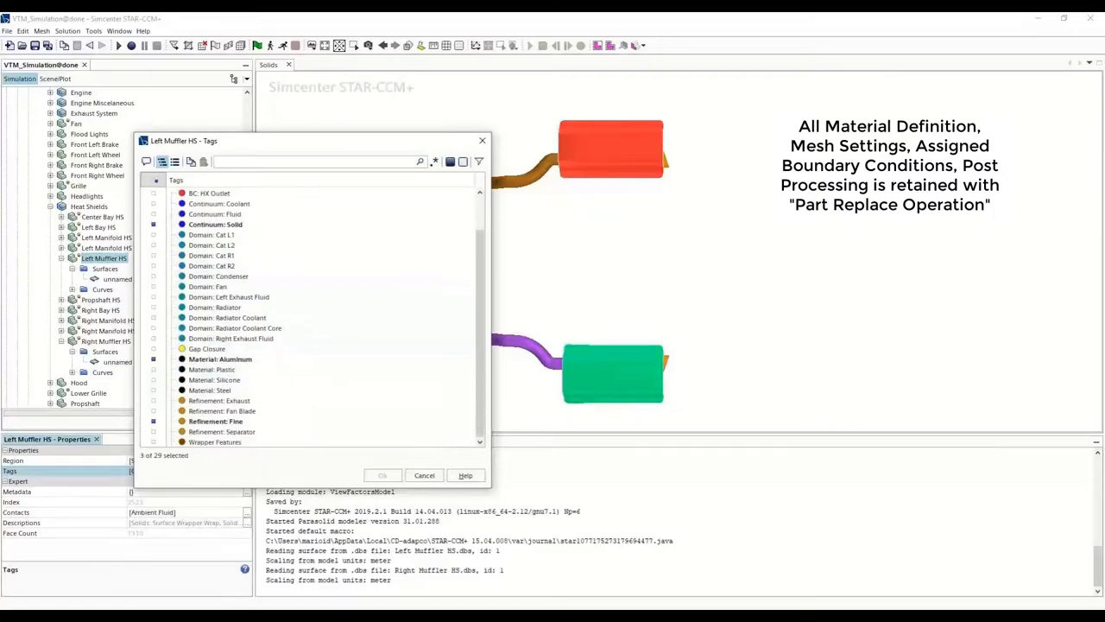
pyautogui.click(216, 420)
pyautogui.click(424, 476)
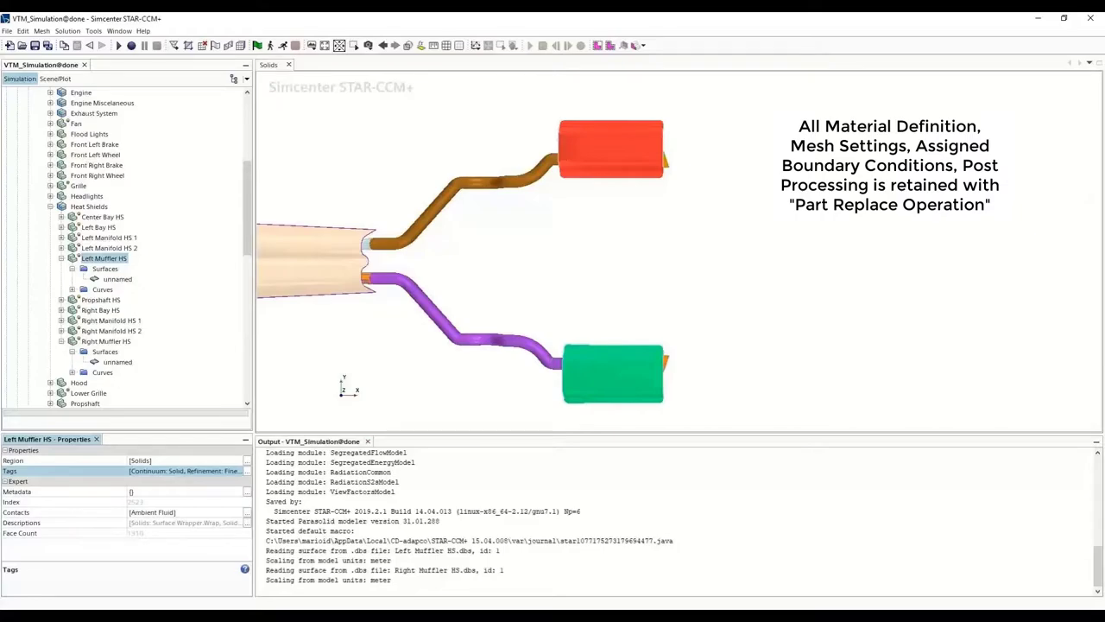
# Step: Collapse the muffler heat shields, the Heat Shields group, the MAIN part and the Scenes branch in the simulation tree
pyautogui.click(62, 258)
pyautogui.click(61, 310)
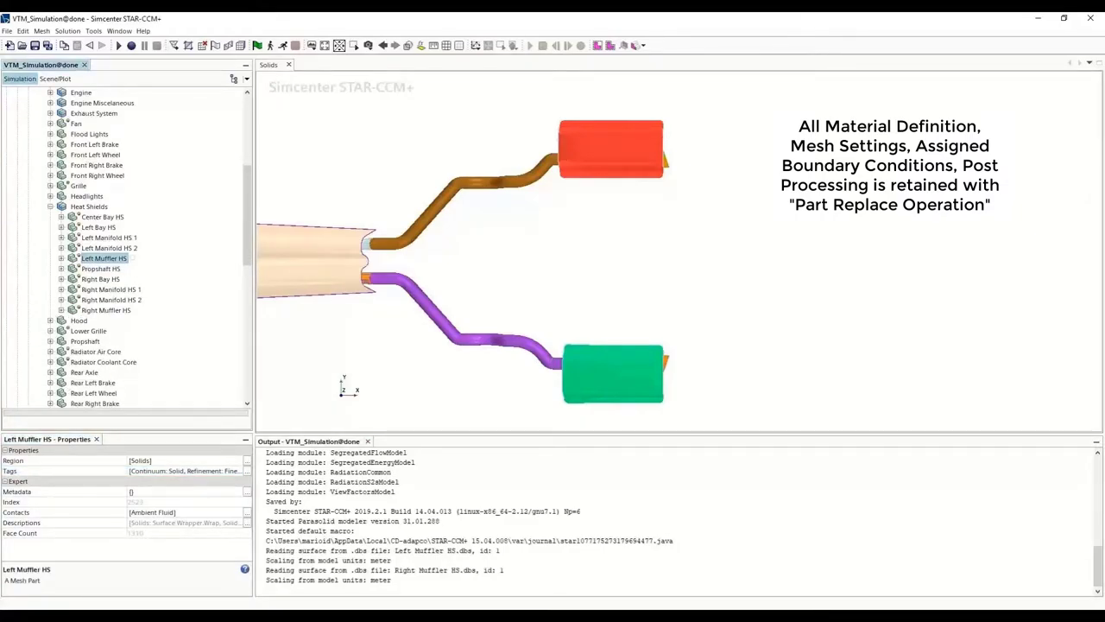
pyautogui.click(50, 207)
pyautogui.scroll(5, 50, 207)
pyautogui.press('Left')
pyautogui.press('Left')
pyautogui.press('Left')
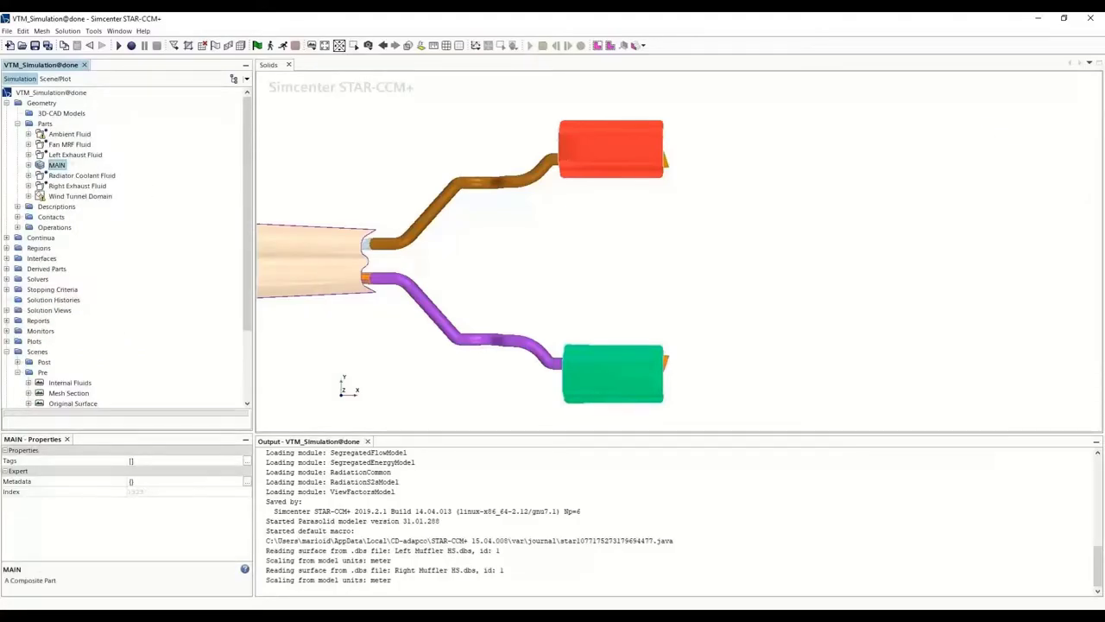
pyautogui.click(7, 352)
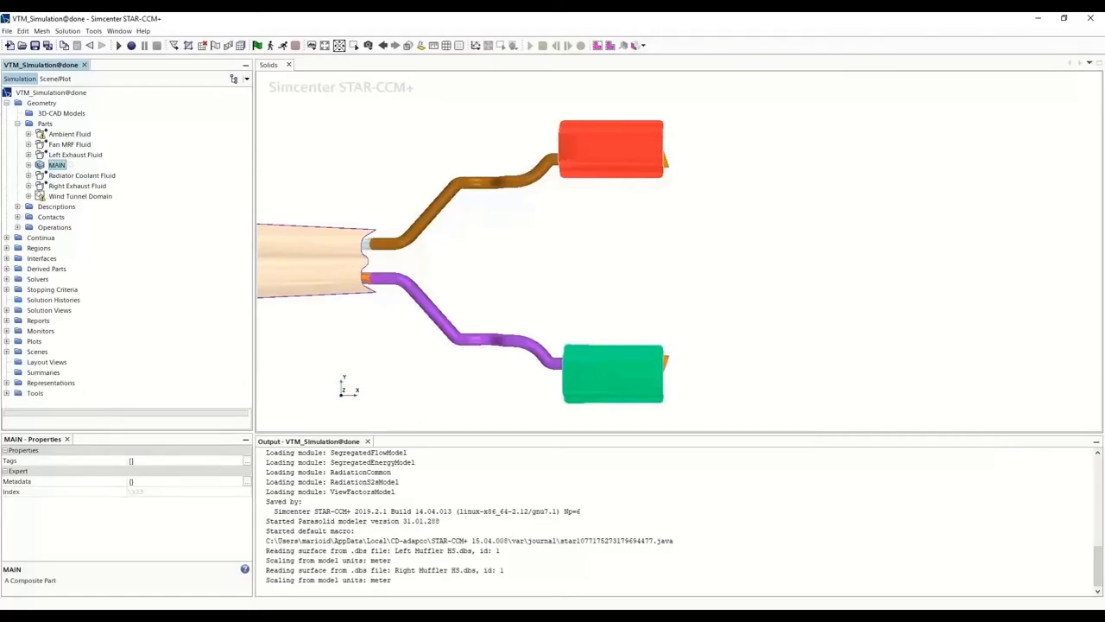
# Step: Execute the Create Wind Tunnel Domain operation to update the wind tunnel part
pyautogui.click(17, 228)
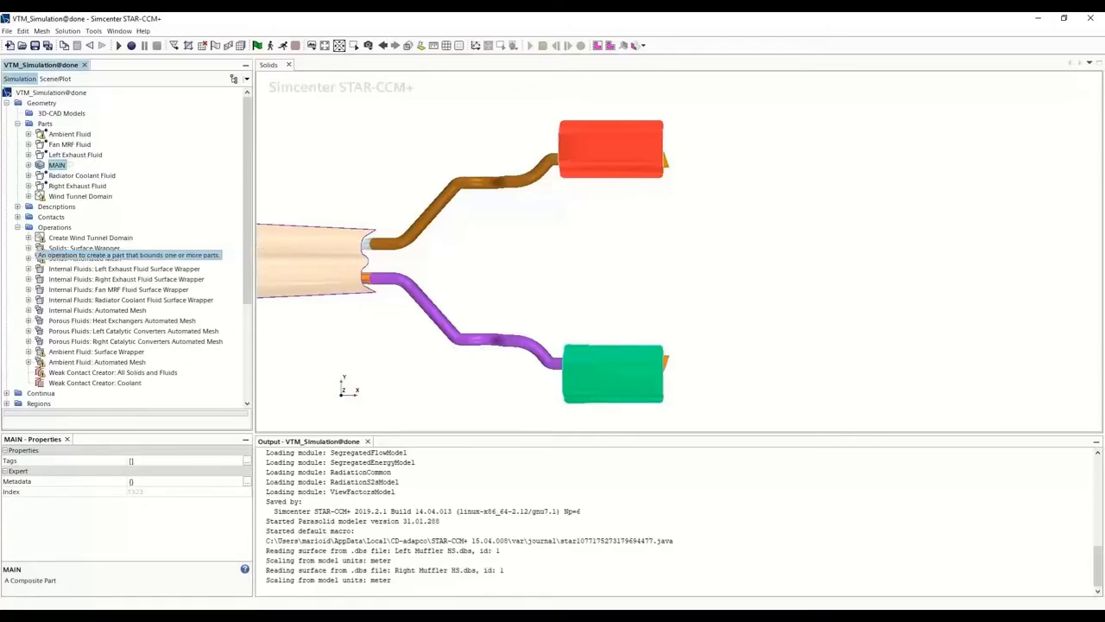
pyautogui.click(81, 238)
pyautogui.rightClick(91, 238)
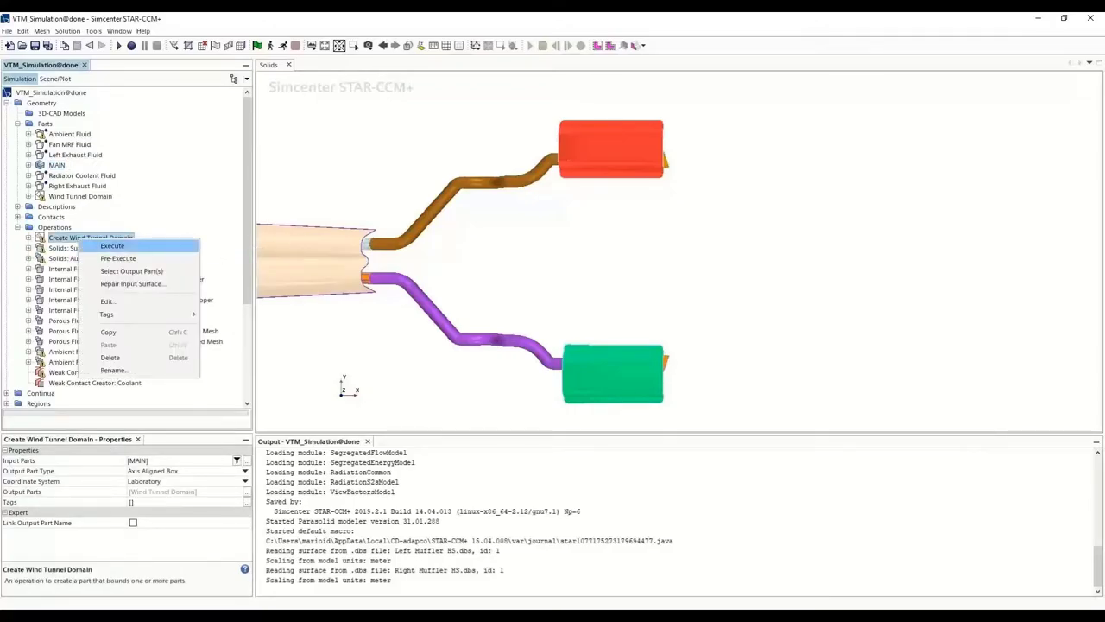
pyautogui.click(113, 246)
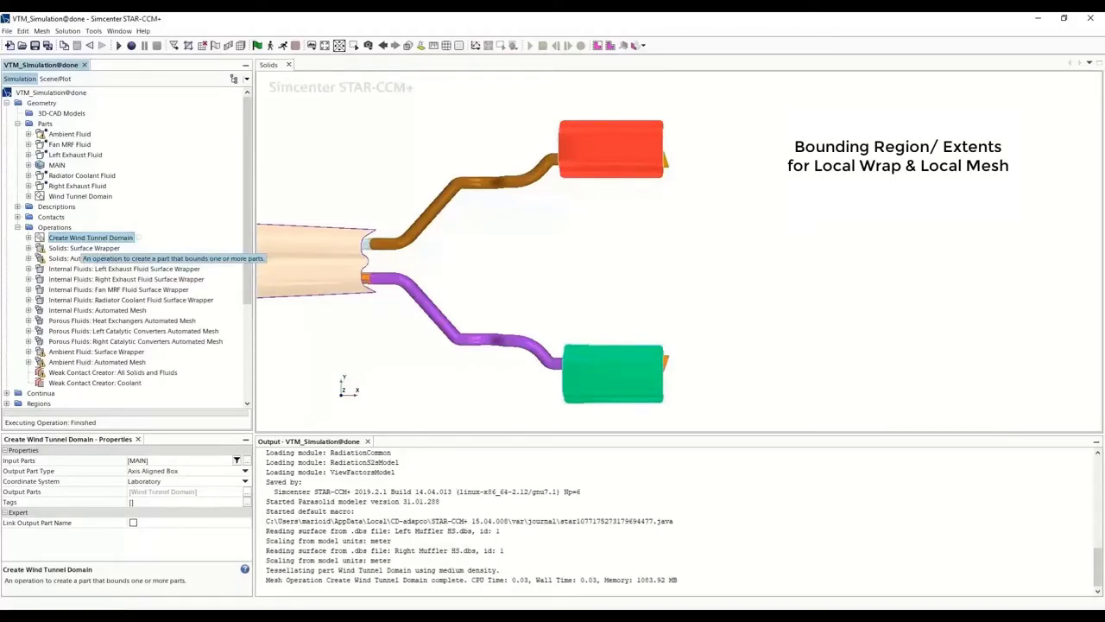
# Step: Start a new Offset surface preparation operation and expand MAIN, Vehicle_Geometry and Heat Shields in its input parts selection
pyautogui.click(53, 227)
pyautogui.rightClick(53, 227)
pyautogui.moveTo(83, 235)
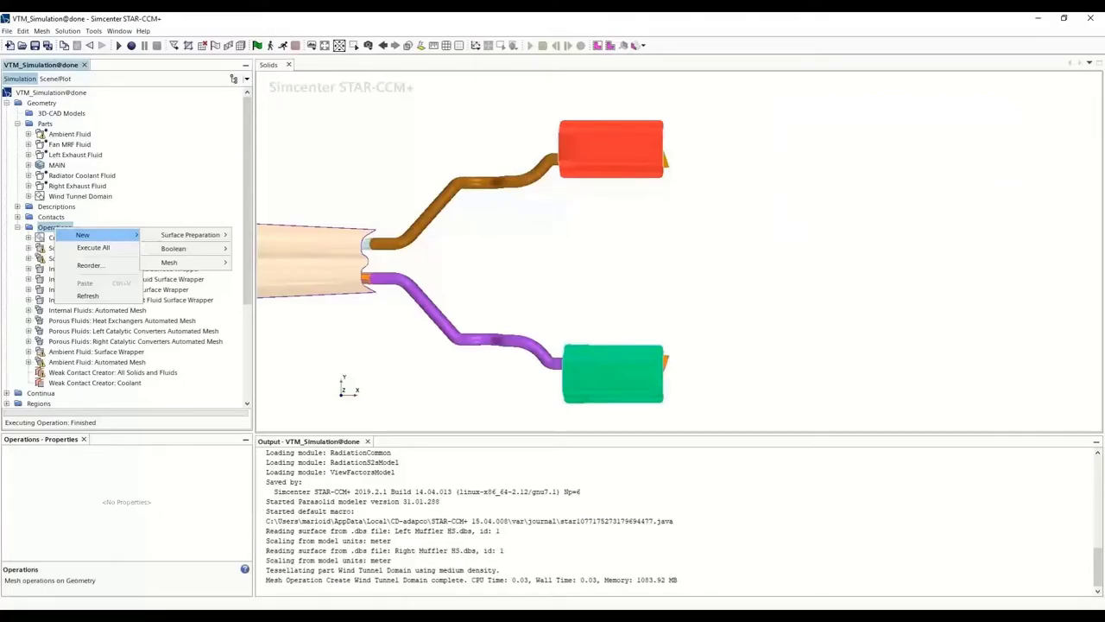
pyautogui.moveTo(190, 235)
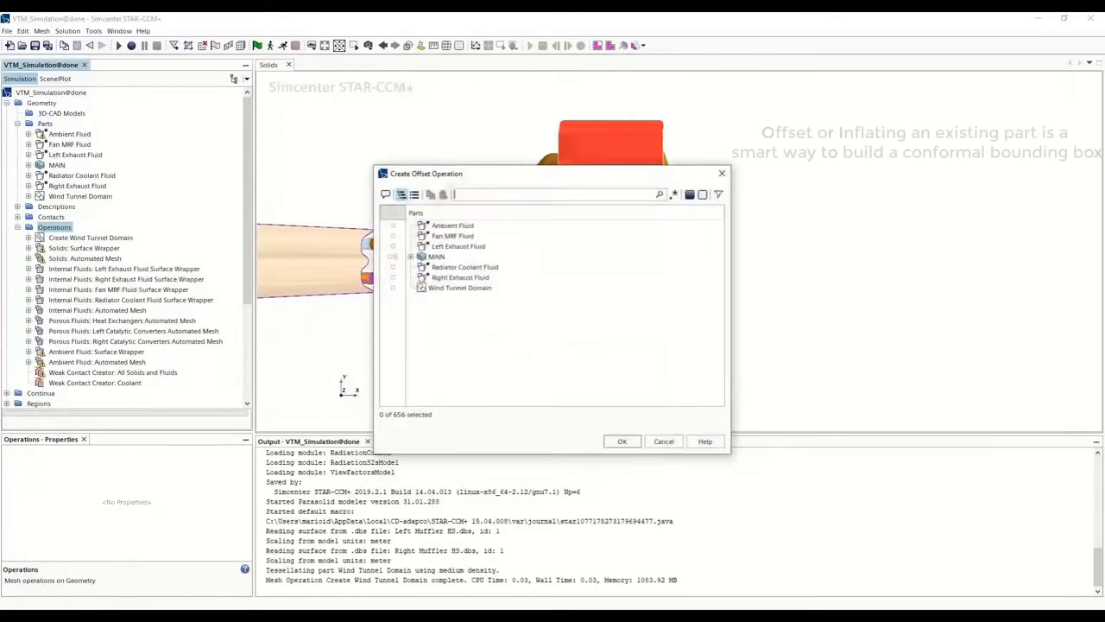
pyautogui.click(436, 257)
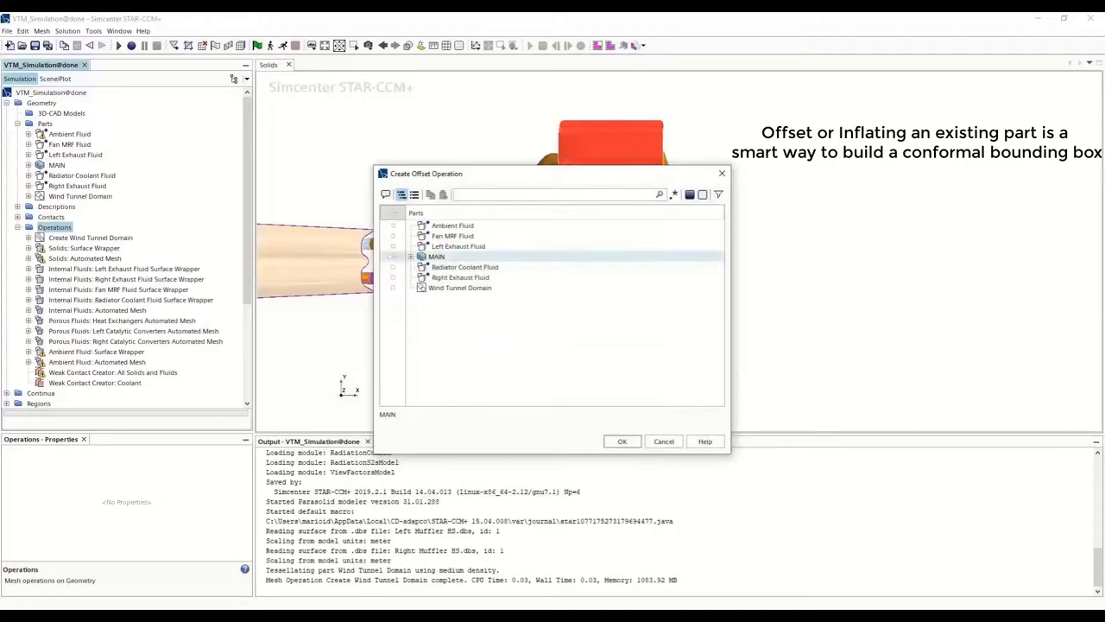
pyautogui.click(412, 256)
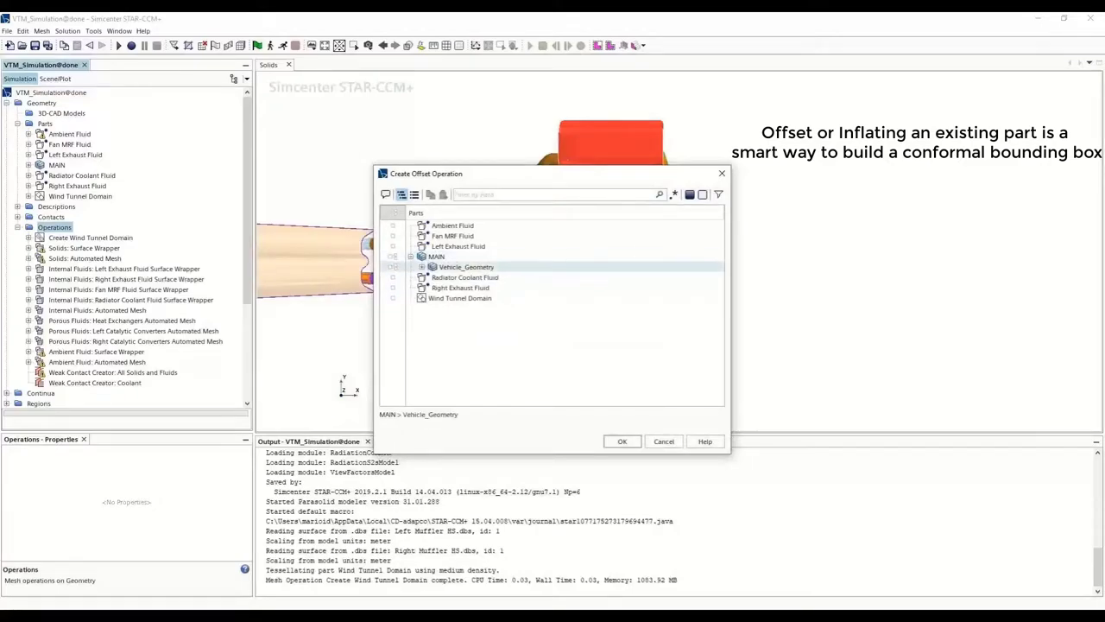
pyautogui.click(421, 266)
pyautogui.click(475, 329)
pyautogui.click(466, 339)
pyautogui.scroll(-2, 467, 339)
pyautogui.click(469, 340)
pyautogui.click(473, 318)
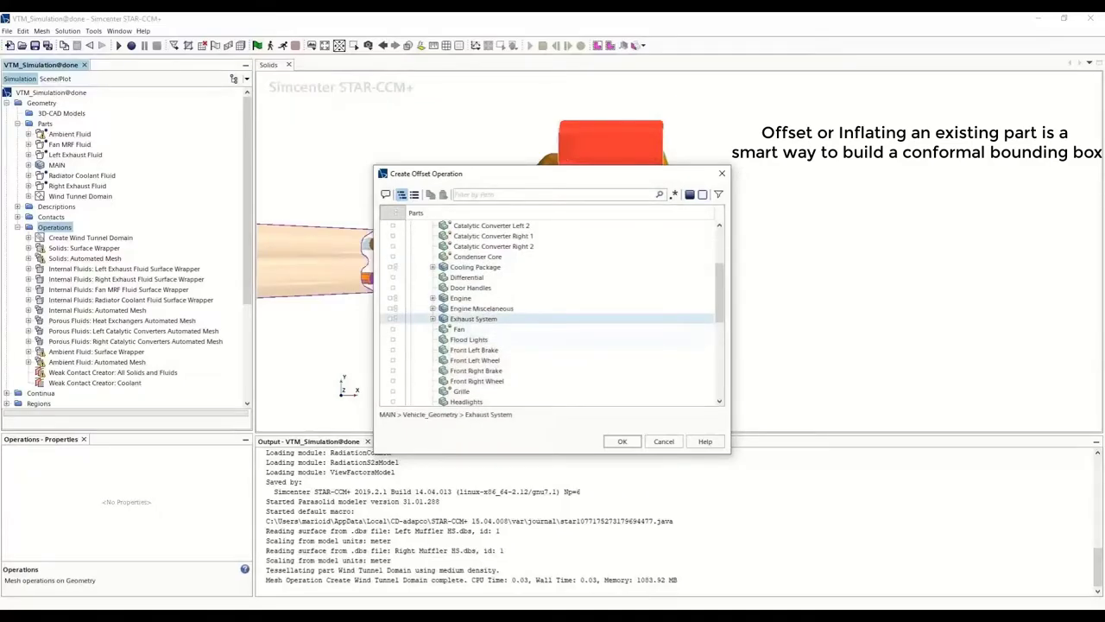
pyautogui.scroll(-2, 473, 318)
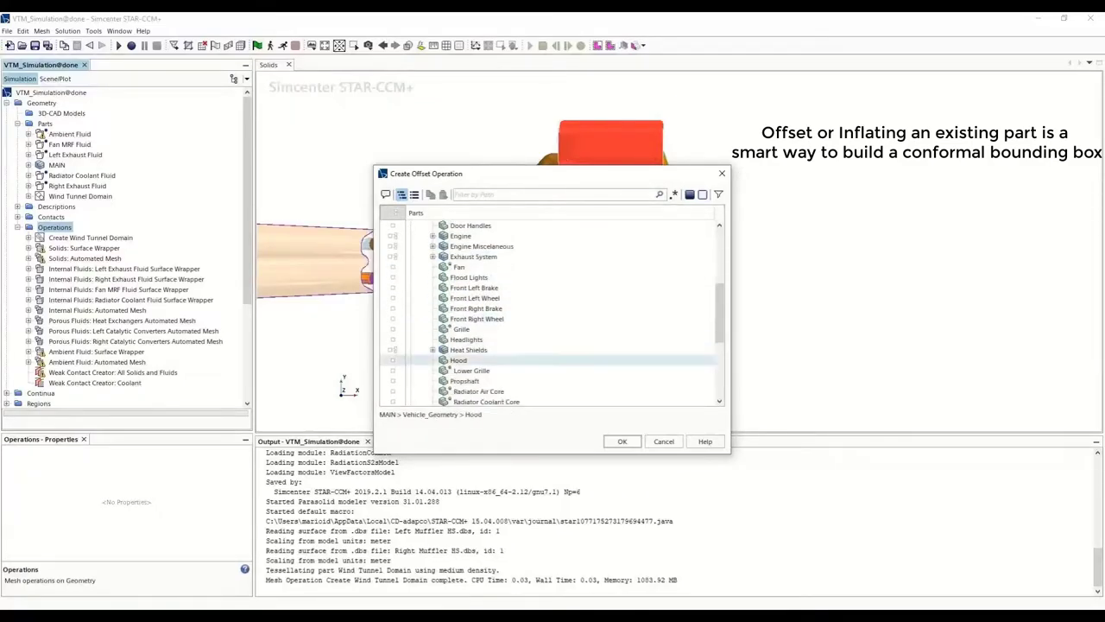
pyautogui.click(432, 350)
# Step: Create the Offset operation with Left Muffler HS and Right Muffler HS as its input parts
pyautogui.click(487, 349)
pyautogui.click(483, 369)
pyautogui.click(484, 359)
pyautogui.click(492, 328)
pyautogui.click(481, 317)
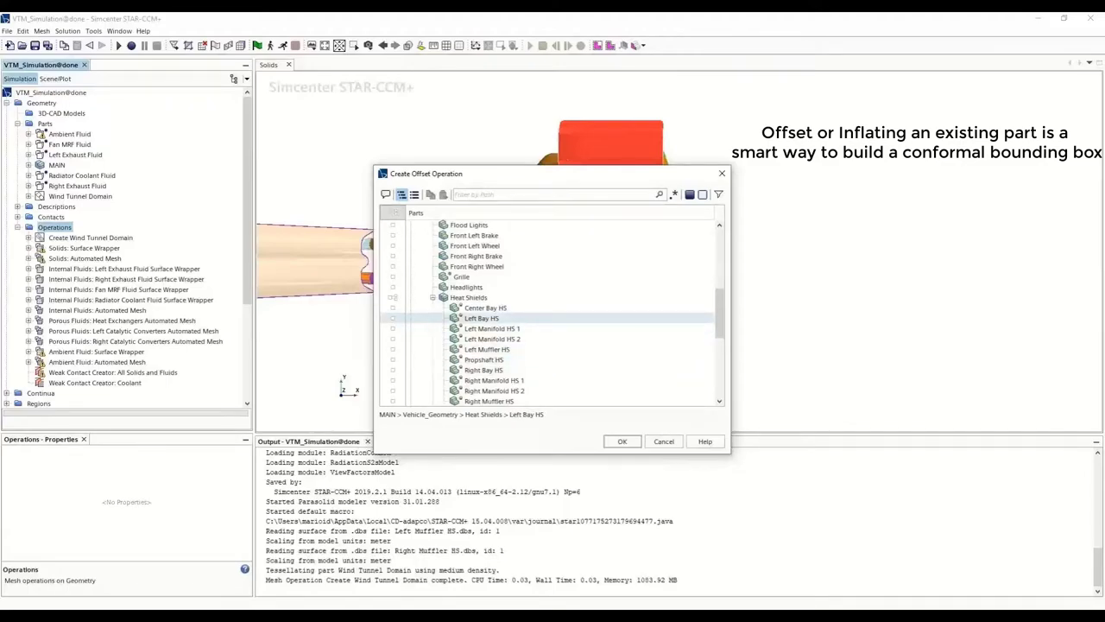
pyautogui.click(492, 338)
pyautogui.click(487, 349)
pyautogui.click(393, 349)
pyautogui.scroll(-2, 518, 328)
pyautogui.click(393, 339)
pyautogui.click(622, 442)
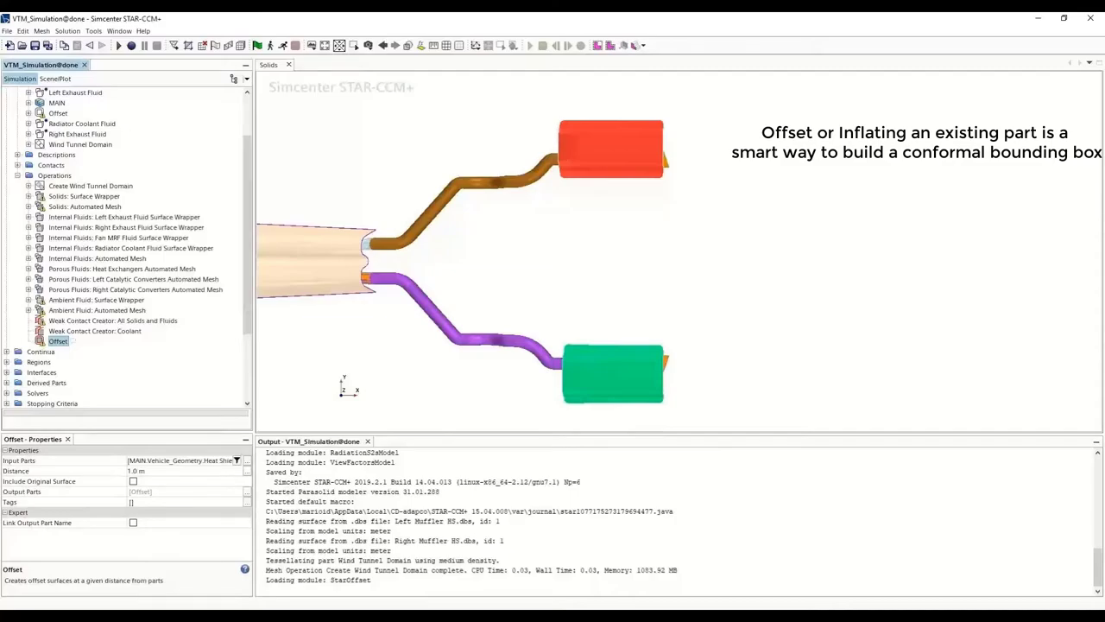
# Step: Set the Offset operation's distance to 0.1 m
pyautogui.click(146, 471)
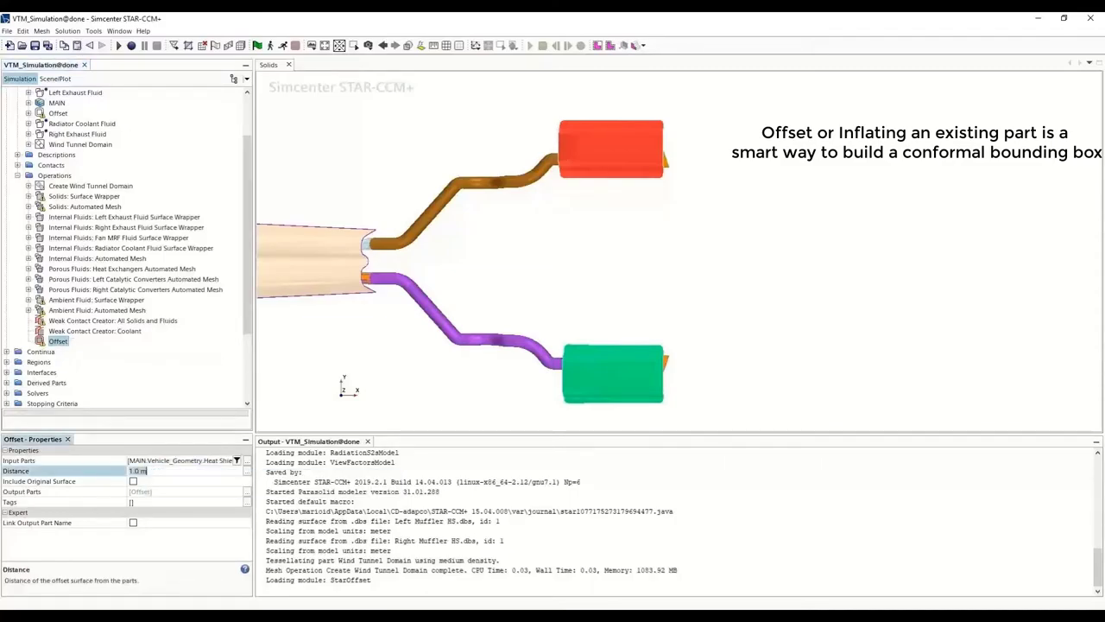
pyautogui.write('0')
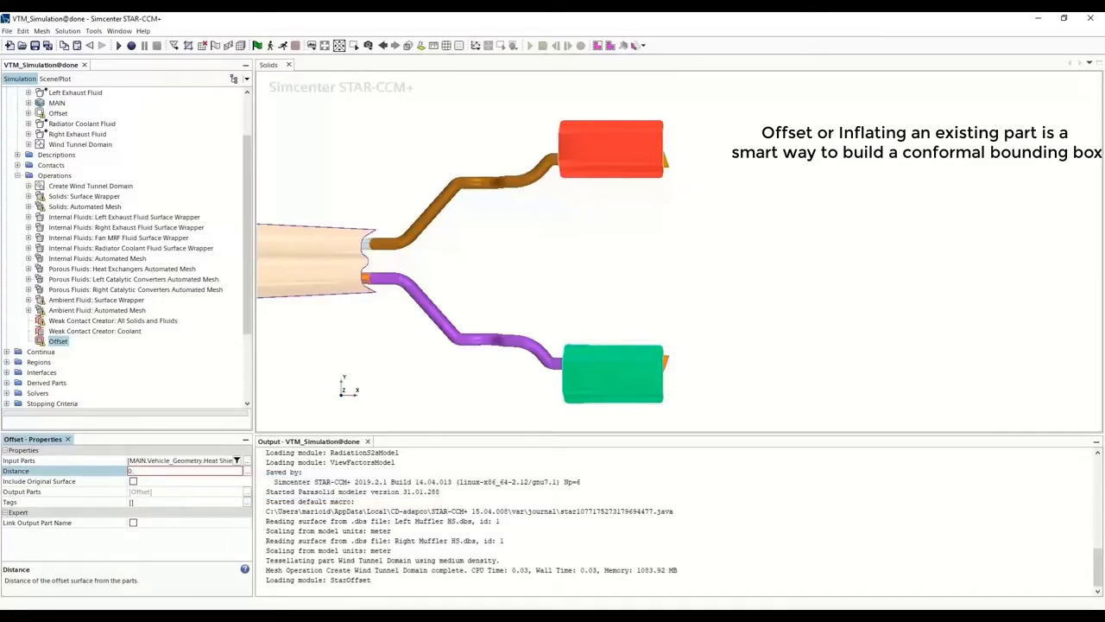
pyautogui.write('.1m')
pyautogui.press('Return')
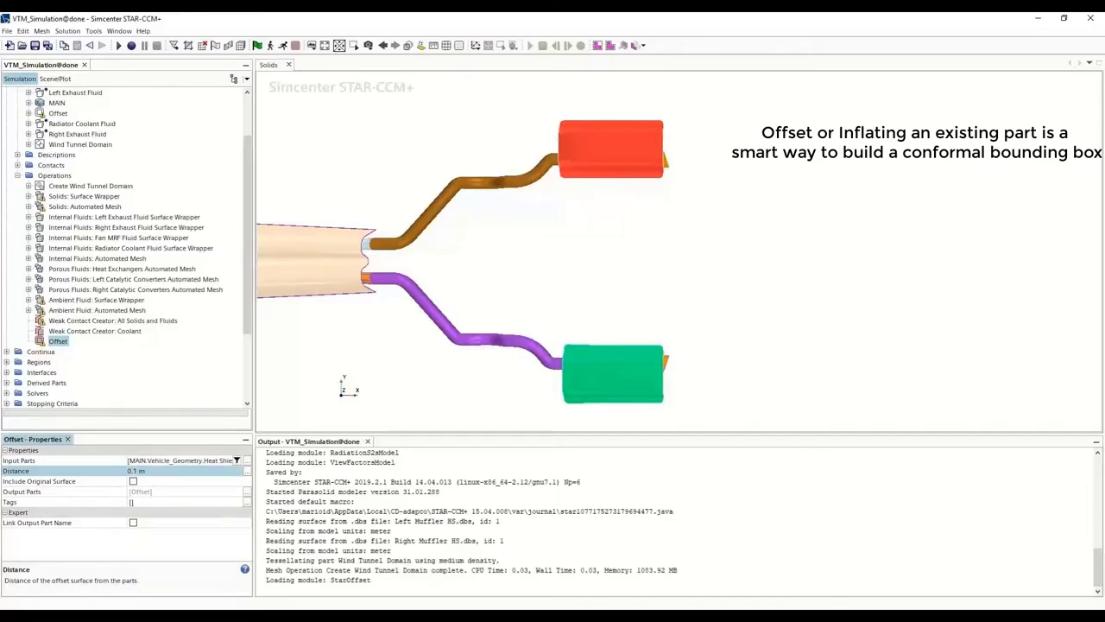
# Step: Reorder the mesh operations so that Offset comes directly after Create Wind Tunnel Domain
pyautogui.rightClick(54, 175)
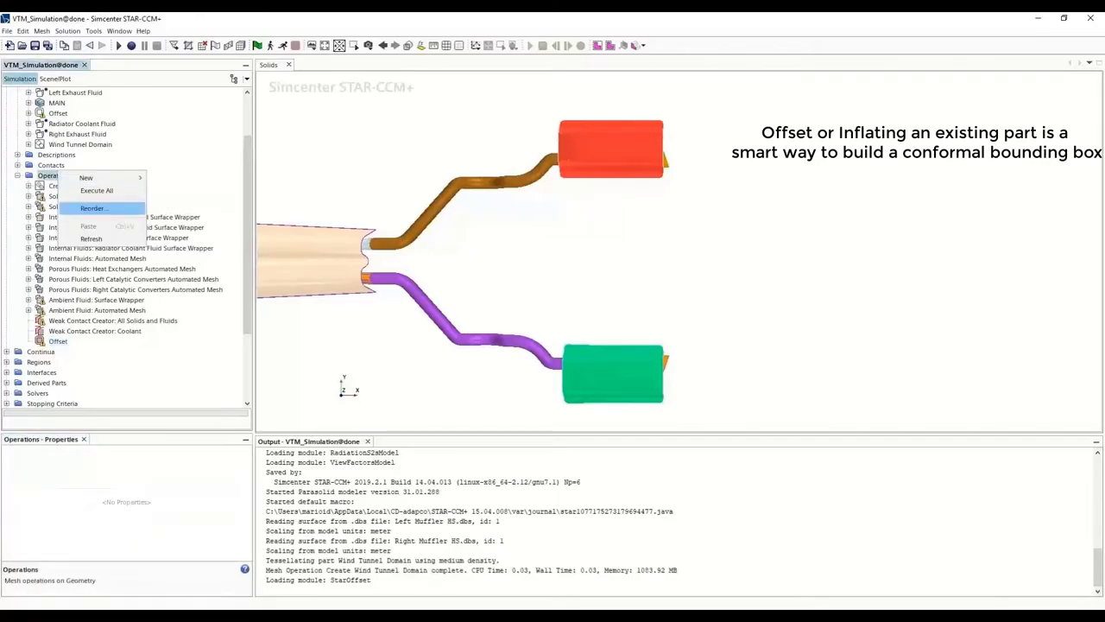
pyautogui.click(93, 208)
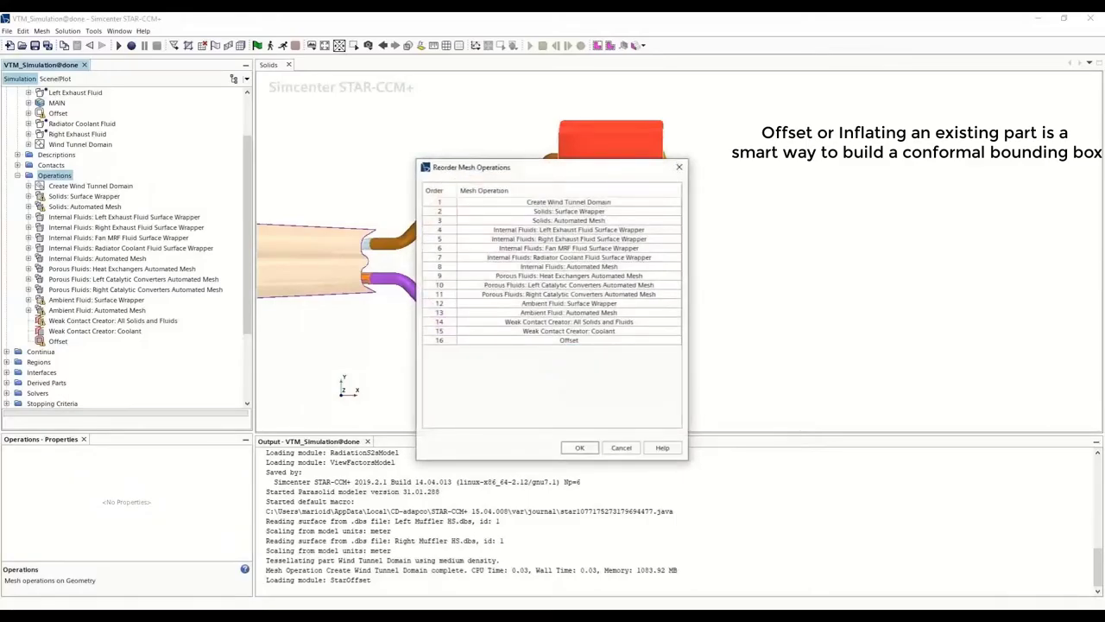
pyautogui.moveTo(570, 340); pyautogui.dragTo(569, 207)
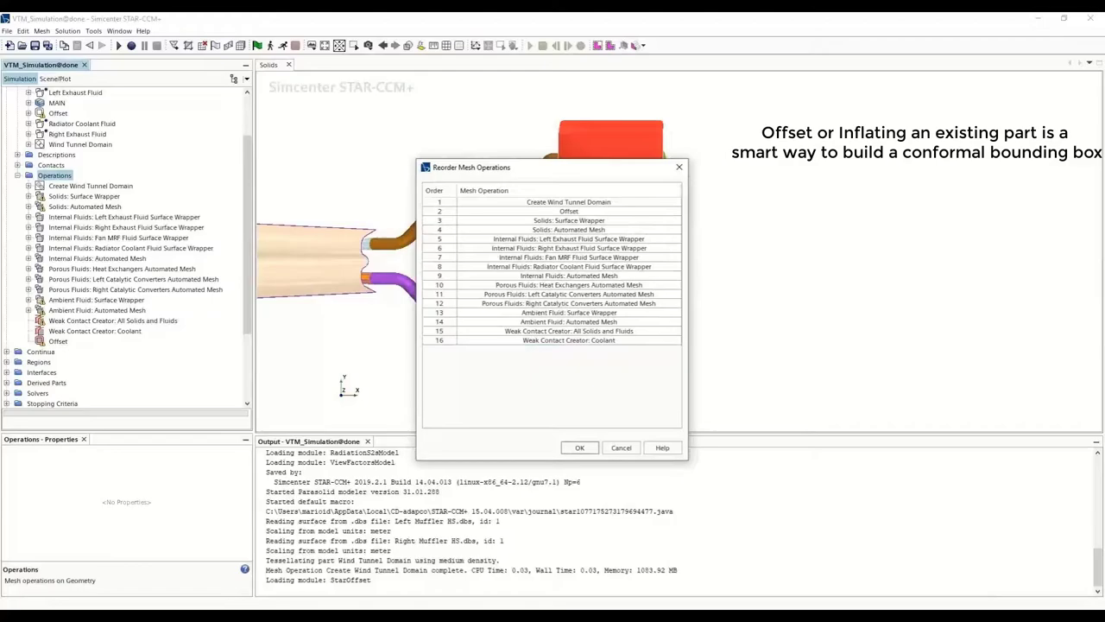
pyautogui.click(580, 447)
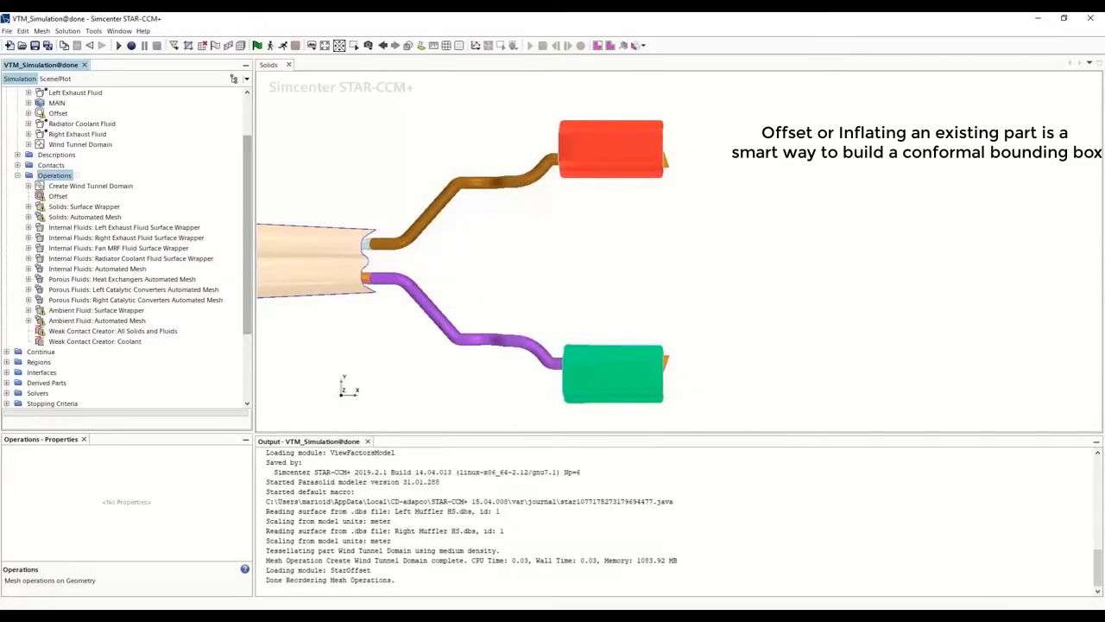
# Step: Execute the Offset operation to generate the inflated bounding part around the muffler heat shields
pyautogui.click(58, 196)
pyautogui.rightClick(74, 196)
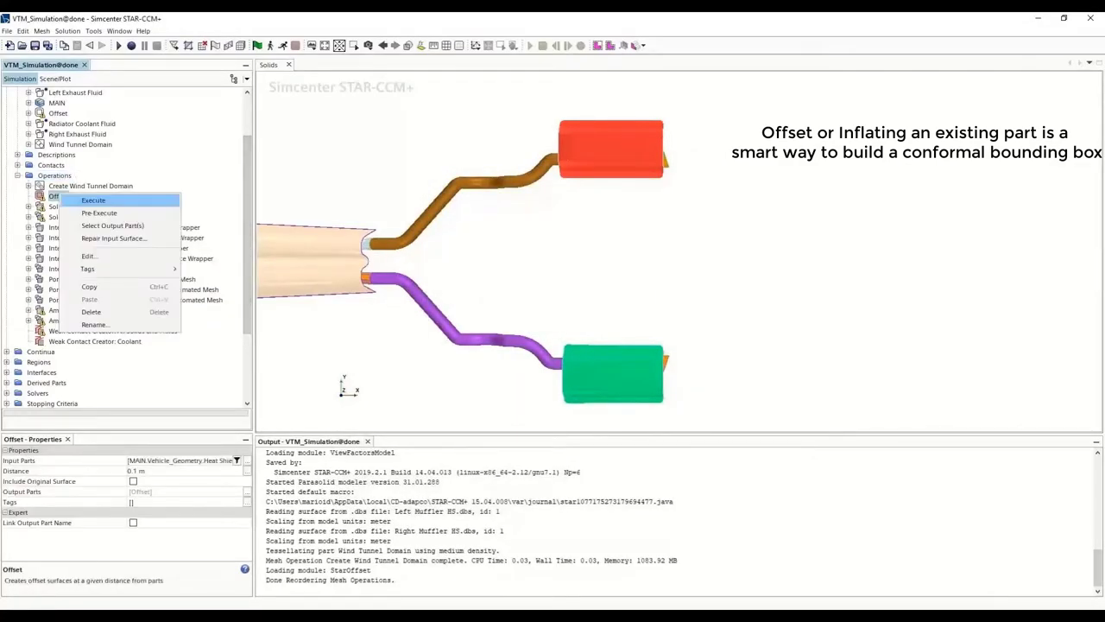
pyautogui.click(93, 200)
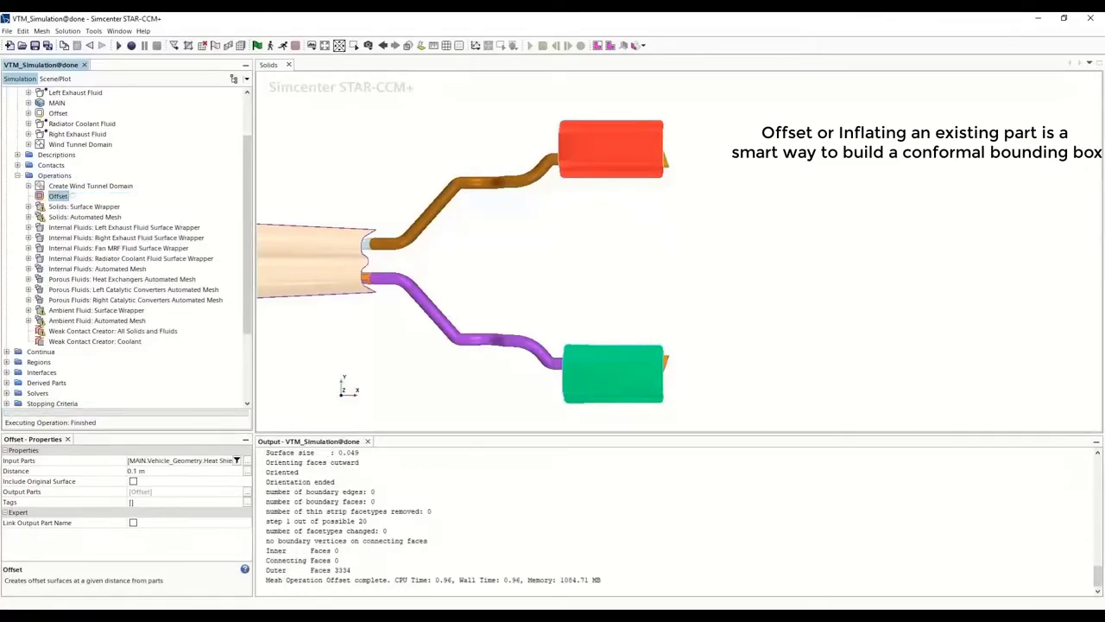
# Step: Highlight the Offset part in the Solids scene and examine its extent around the muffler heat shields
pyautogui.scroll(3, 103, 285)
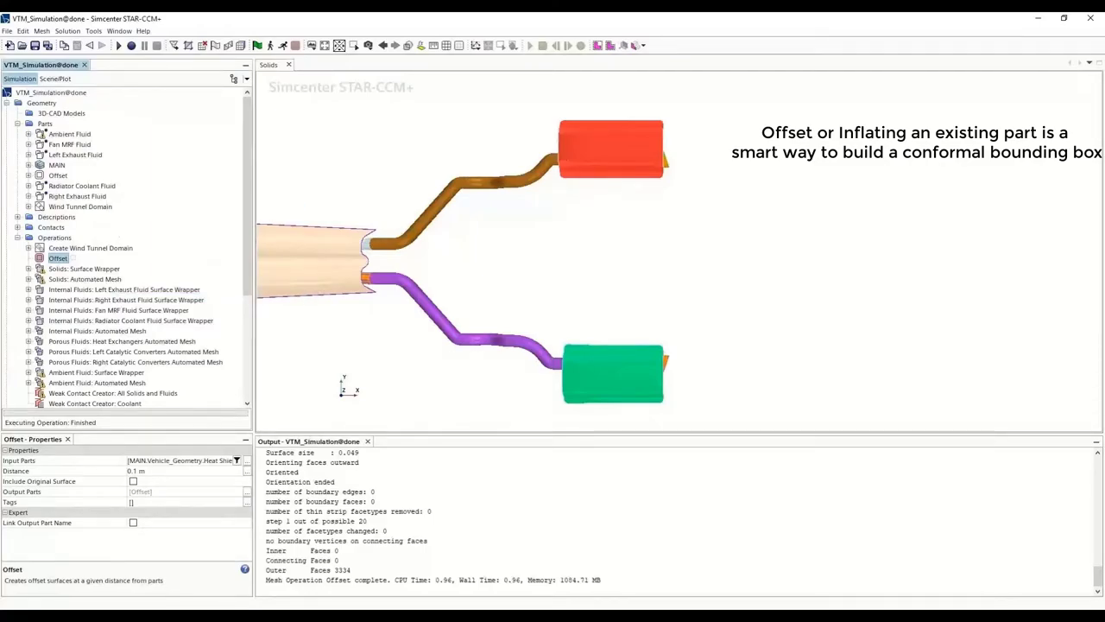
pyautogui.click(59, 176)
pyautogui.scroll(-4, 550, 280)
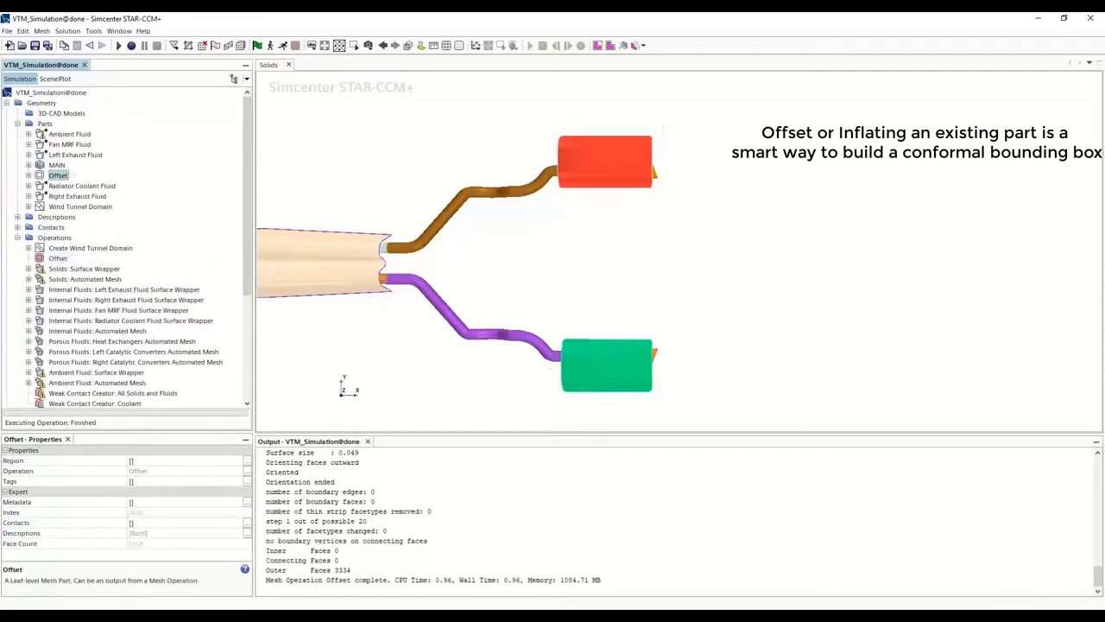
pyautogui.moveTo(551, 335); pyautogui.dragTo(552, 265)
pyautogui.moveTo(247, 207); pyautogui.dragTo(247, 208)
pyautogui.rightClick(56, 174)
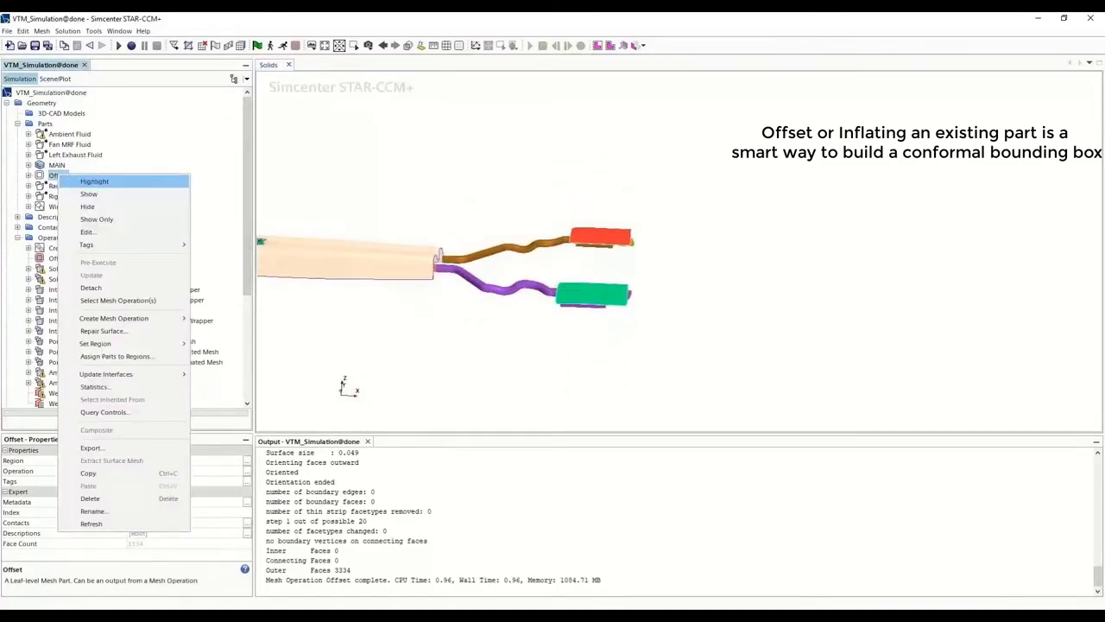
pyautogui.click(93, 180)
pyautogui.moveTo(552, 324); pyautogui.dragTo(501, 298)
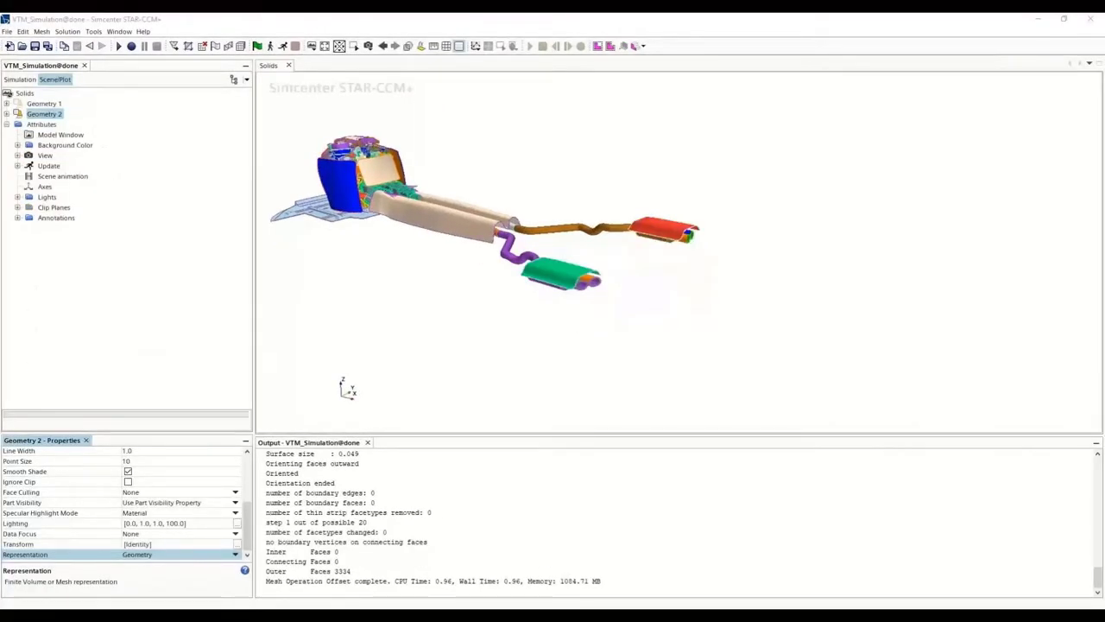
# Step: Show the Solids scene from above and set the Geometry 2 displayer's representation to Solids: Surface Wrapper.Wrap
pyautogui.moveTo(536, 251); pyautogui.dragTo(661, 286, button='right')
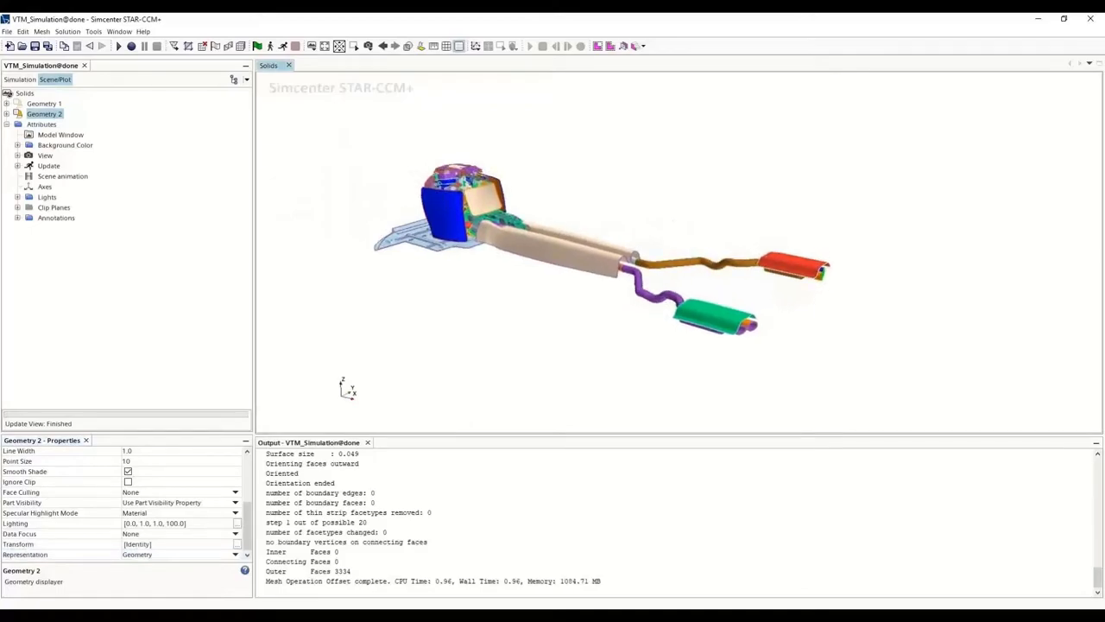
pyautogui.press('t')
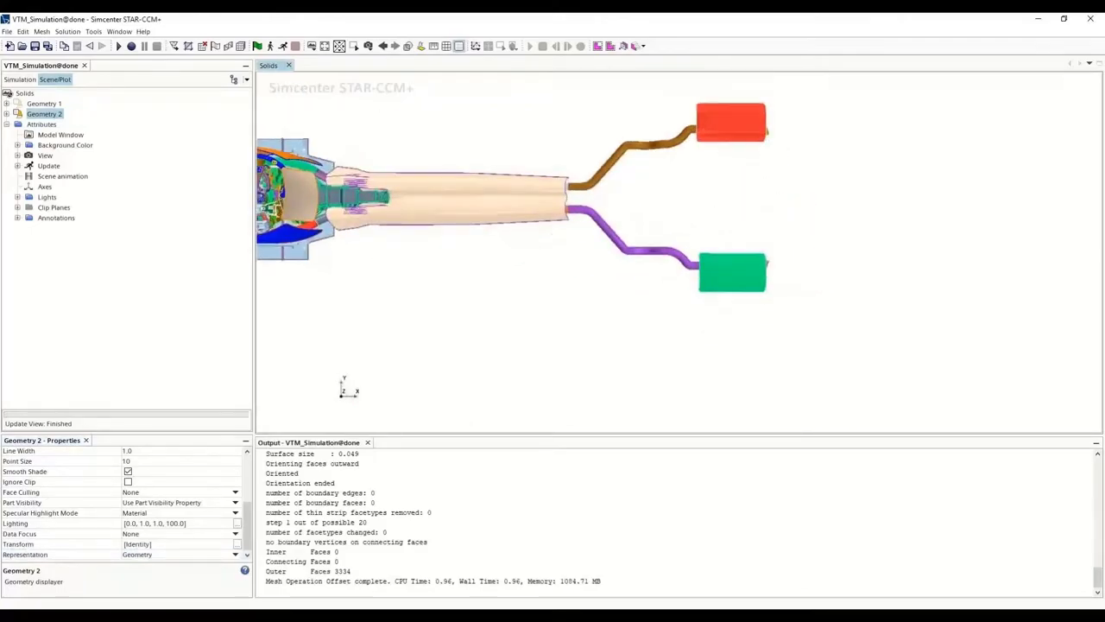
pyautogui.moveTo(635, 156); pyautogui.dragTo(652, 206, button='right')
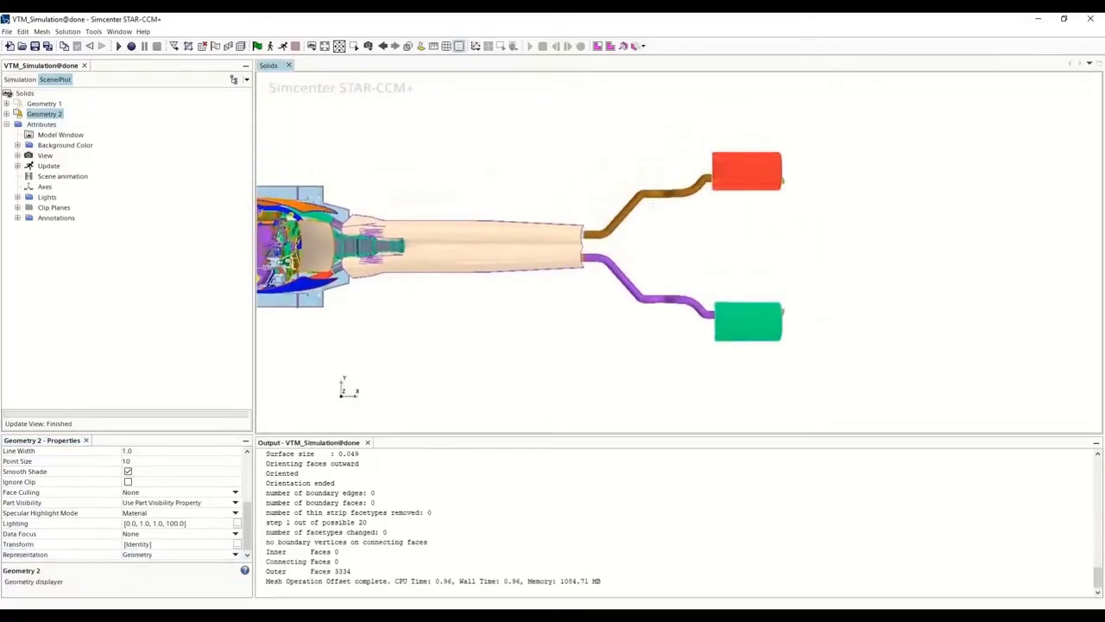
pyautogui.click(235, 555)
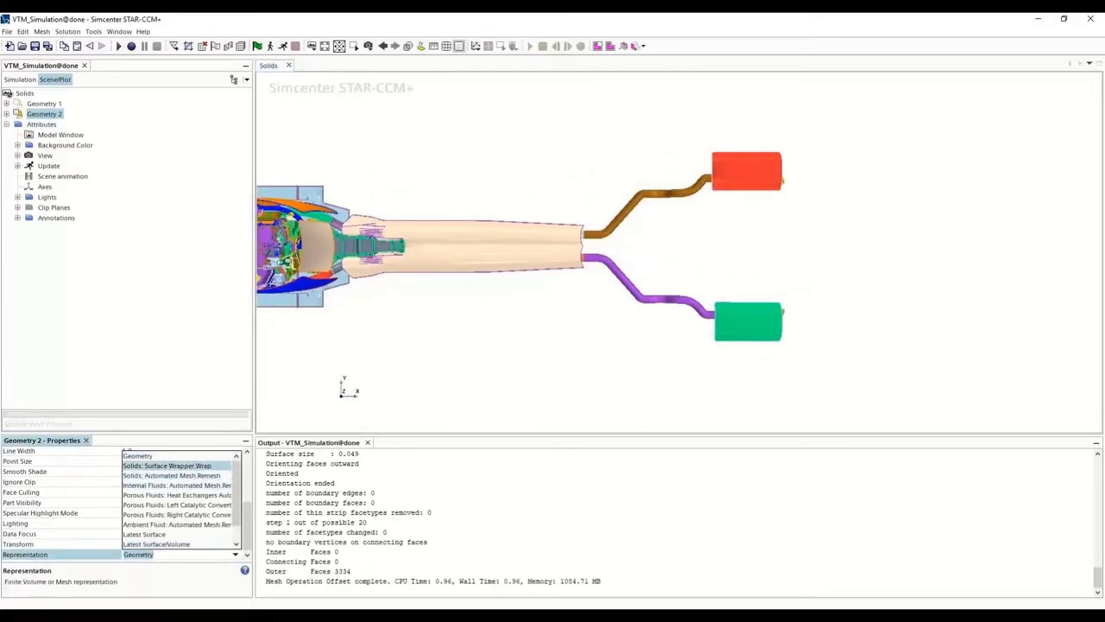
pyautogui.click(168, 465)
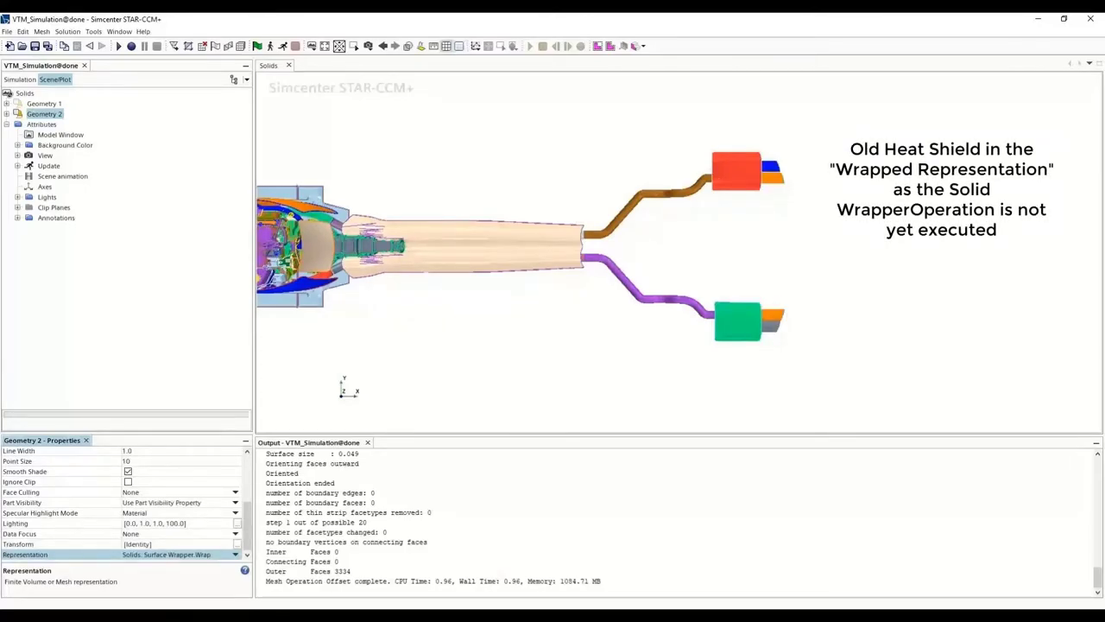
# Step: Examine the wrapped surface mesh on both muffler heat shields with mesh lines displayed, then hide the mesh lines
pyautogui.scroll(5, 760, 316)
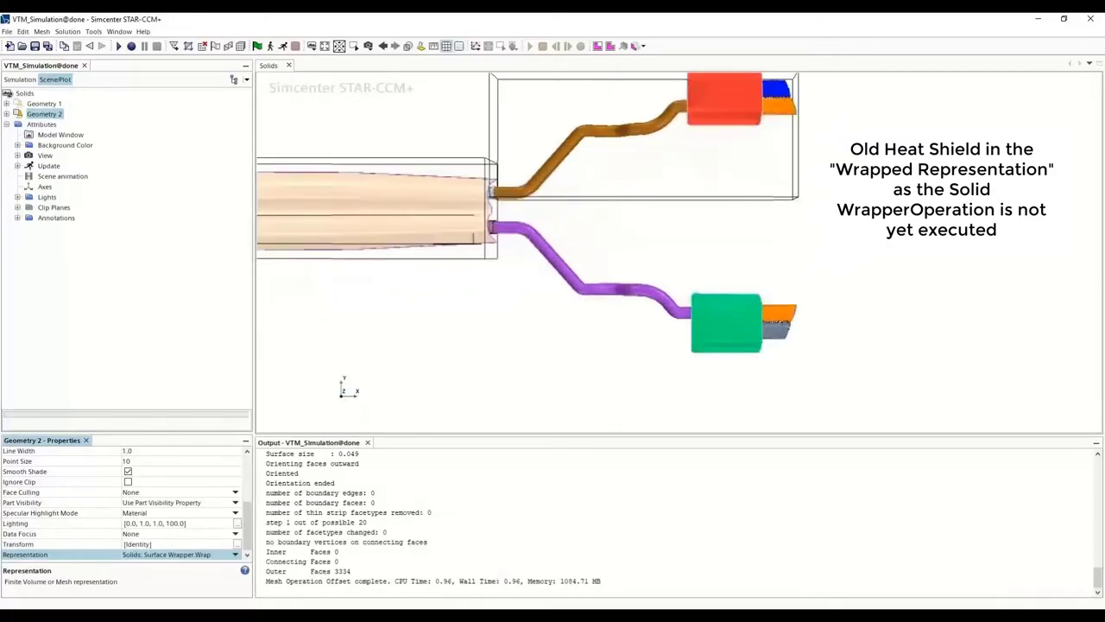
pyautogui.scroll(4, 760, 317)
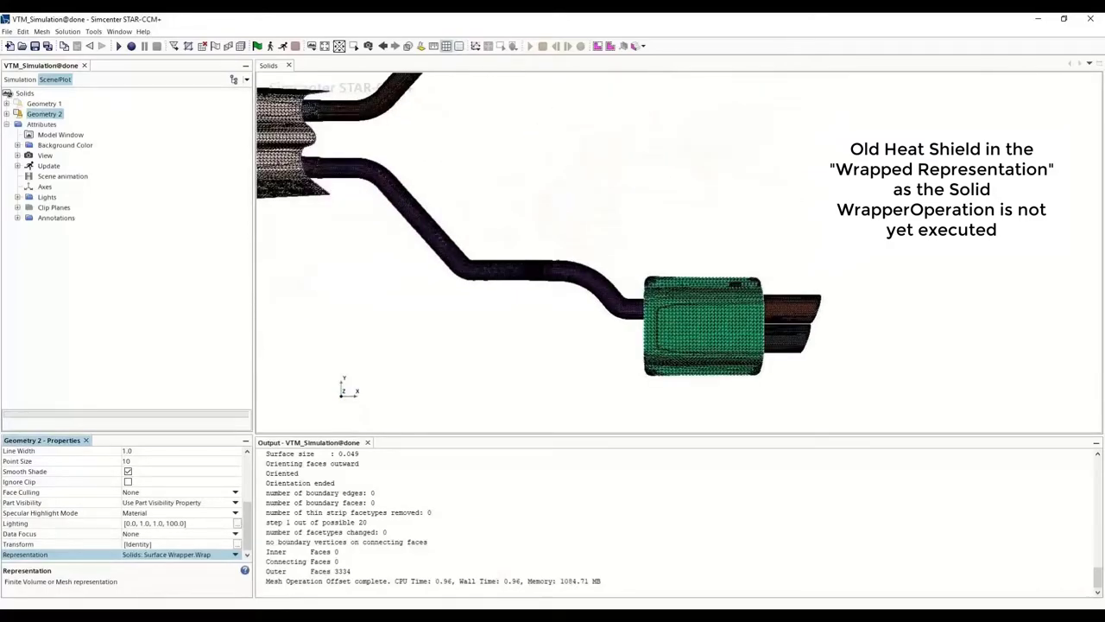
pyautogui.scroll(-2, 761, 318)
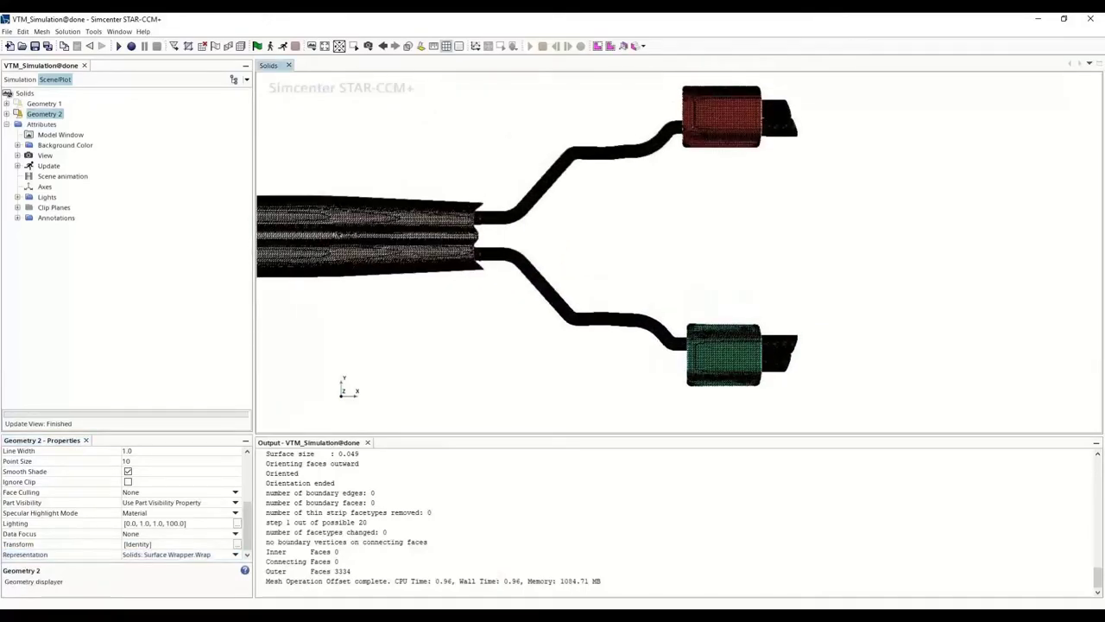
pyautogui.click(446, 46)
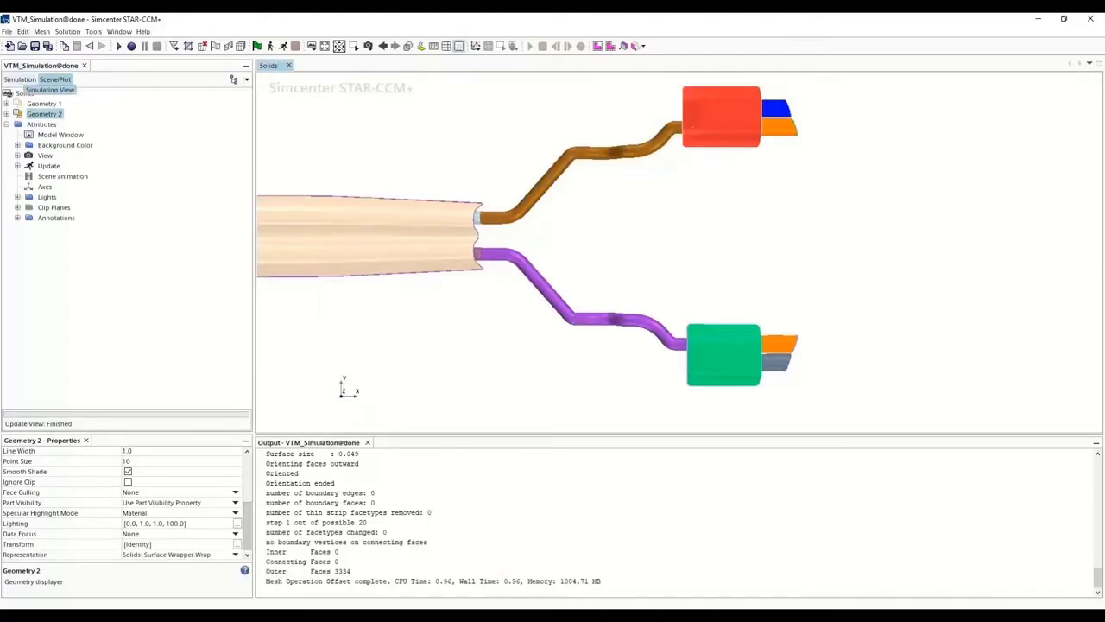
# Step: Enable Perform Local Surface Wrapping for the Solids: Surface Wrapper operation
pyautogui.click(19, 79)
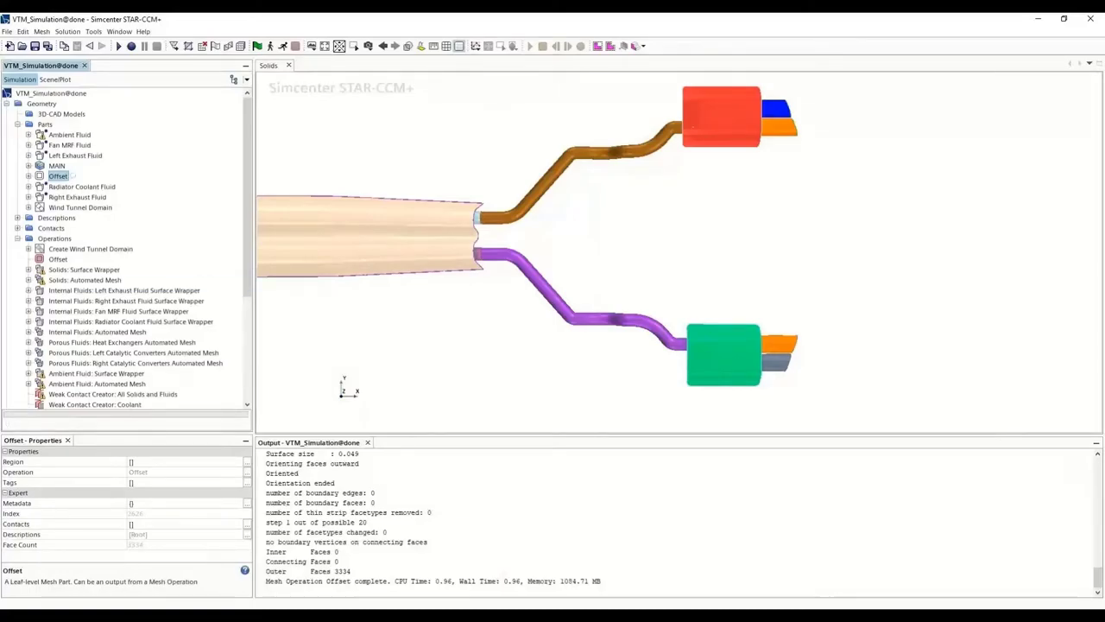
pyautogui.click(84, 269)
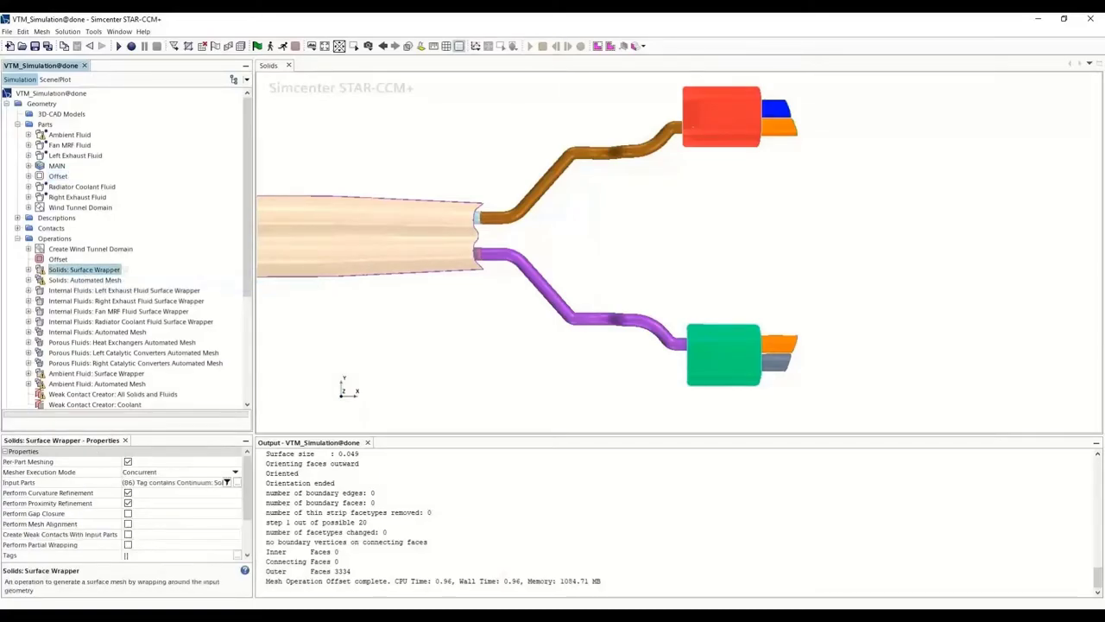
pyautogui.scroll(-3, 164, 517)
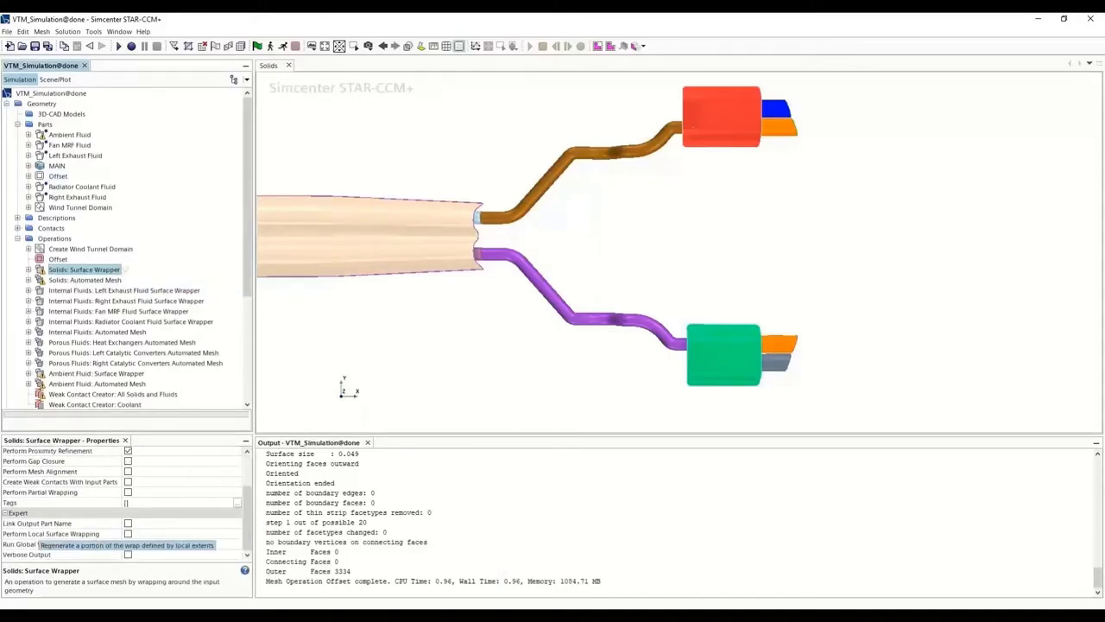
pyautogui.click(128, 534)
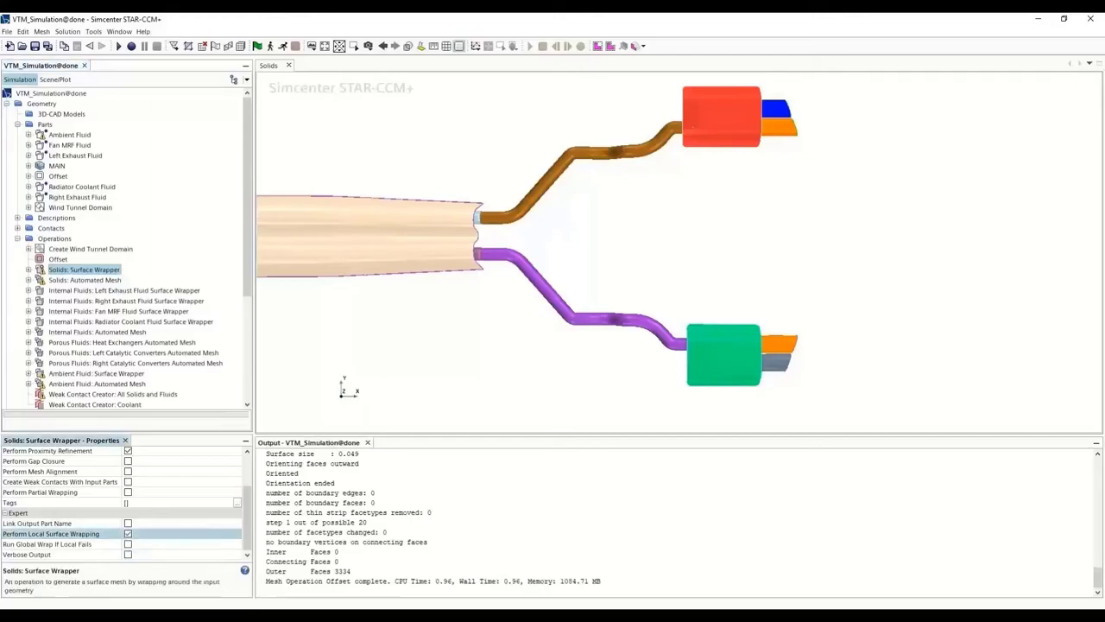
# Step: Add a new Volume Extent to the local extents of the Solids: Surface Wrapper operation
pyautogui.click(28, 269)
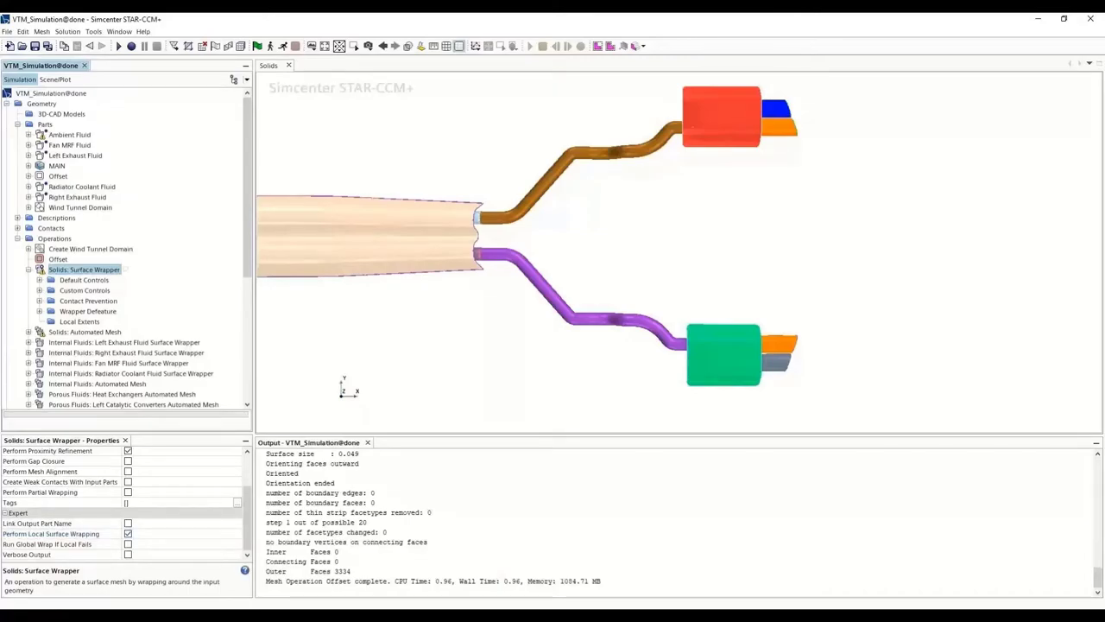
pyautogui.click(79, 321)
pyautogui.rightClick(78, 321)
pyautogui.moveTo(98, 328)
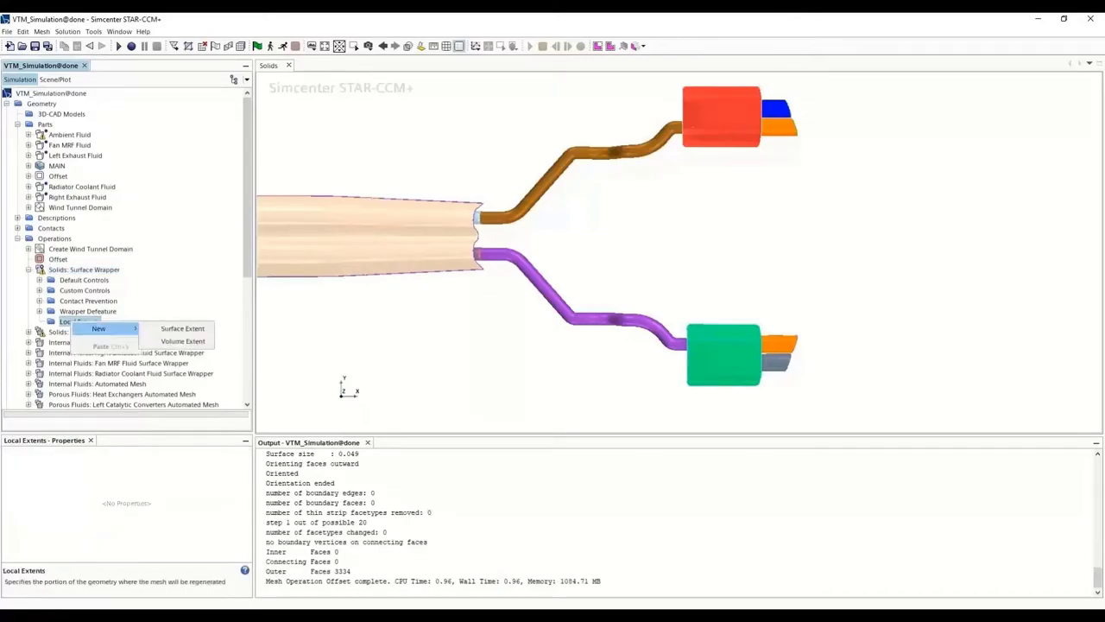
pyautogui.click(183, 341)
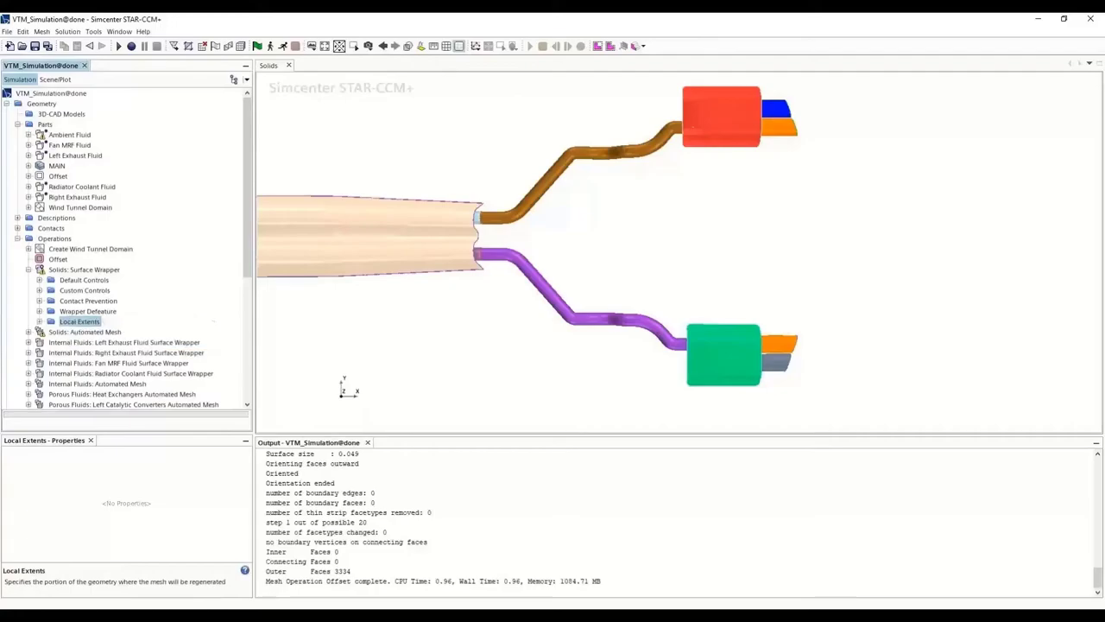
# Step: Assign the Offset part to the Solids: Surface Wrapper's volume extent
pyautogui.click(39, 321)
pyautogui.click(93, 332)
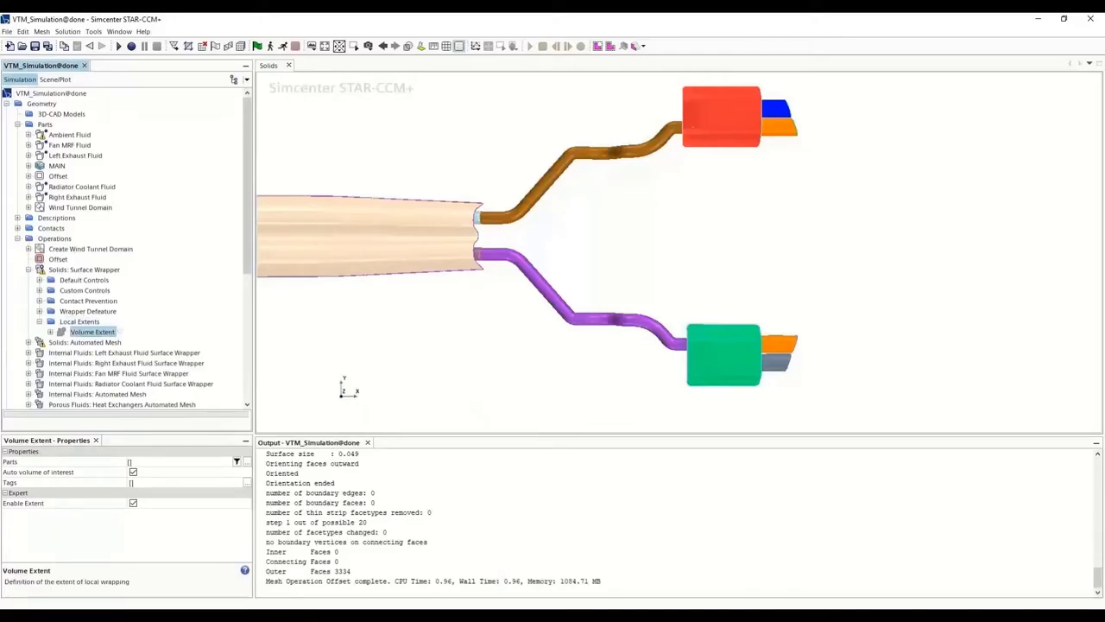
pyautogui.click(247, 462)
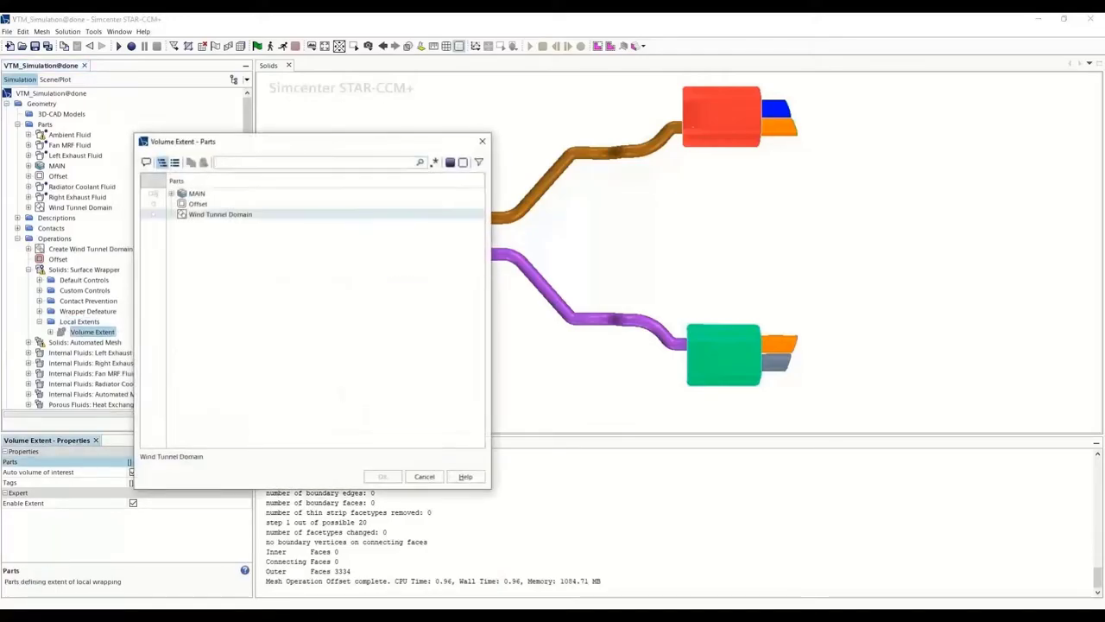
pyautogui.click(153, 204)
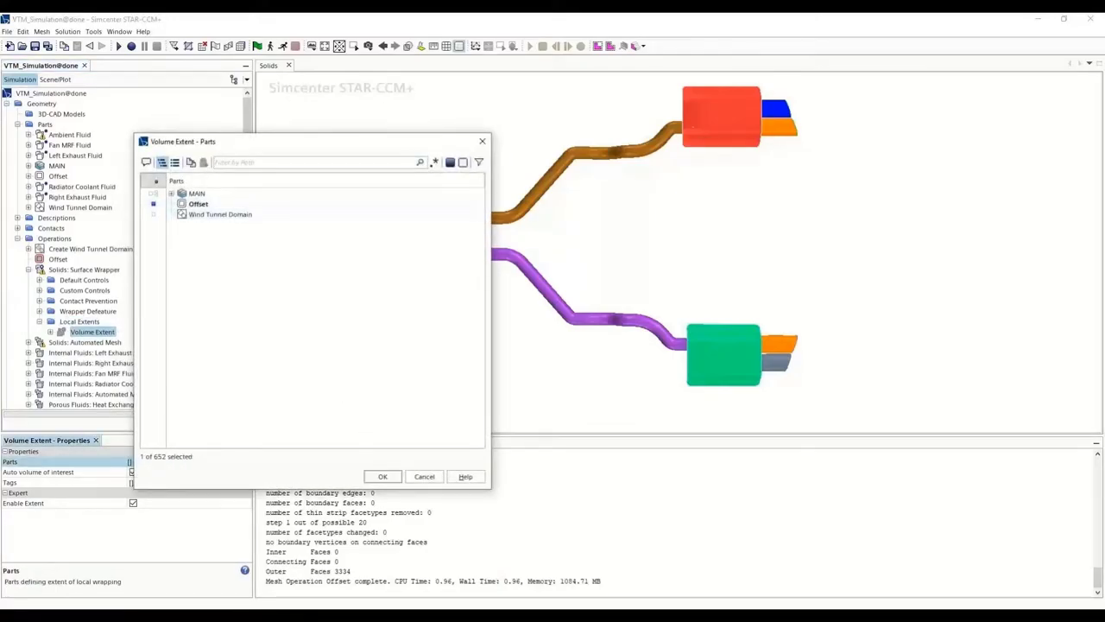
pyautogui.click(382, 476)
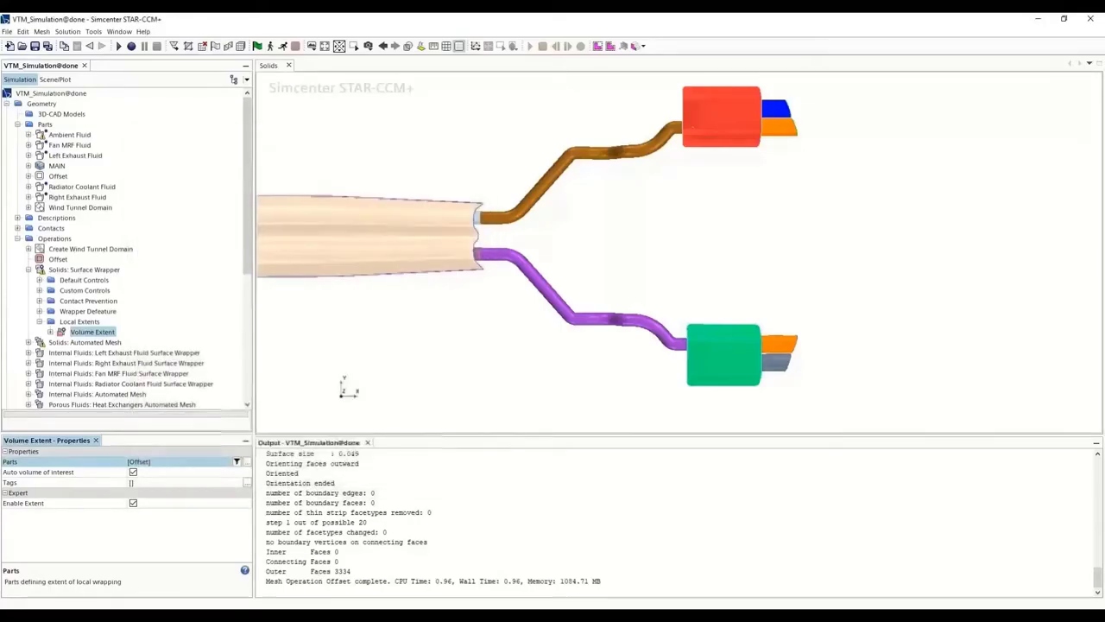
# Step: Try to execute the Solids: Surface Wrapper operation in concurrent mode
pyautogui.rightClick(71, 270)
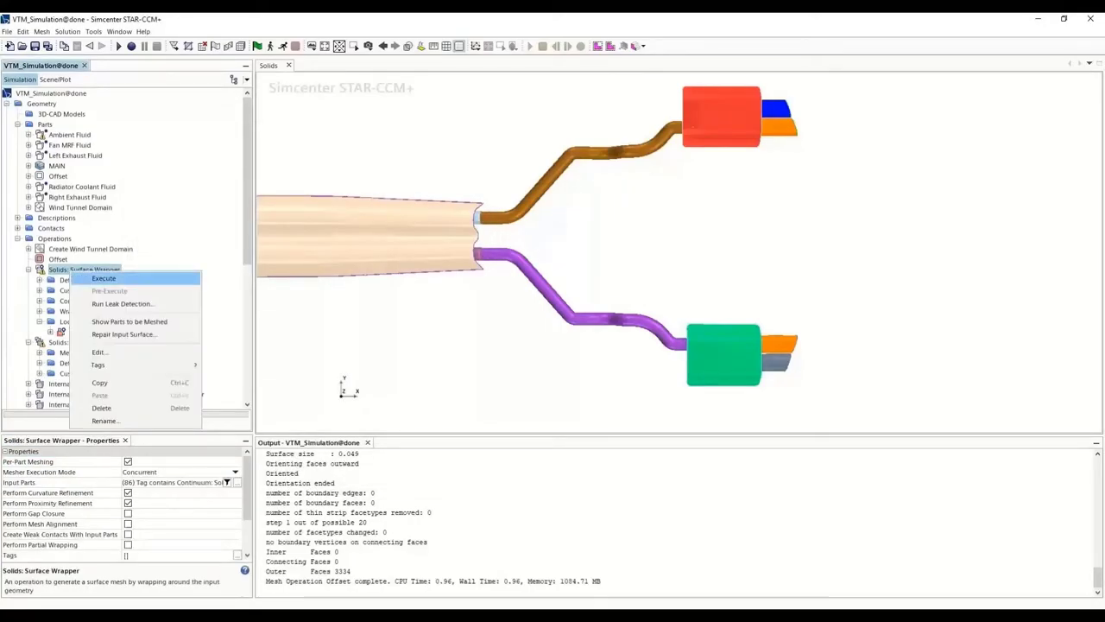
pyautogui.click(104, 278)
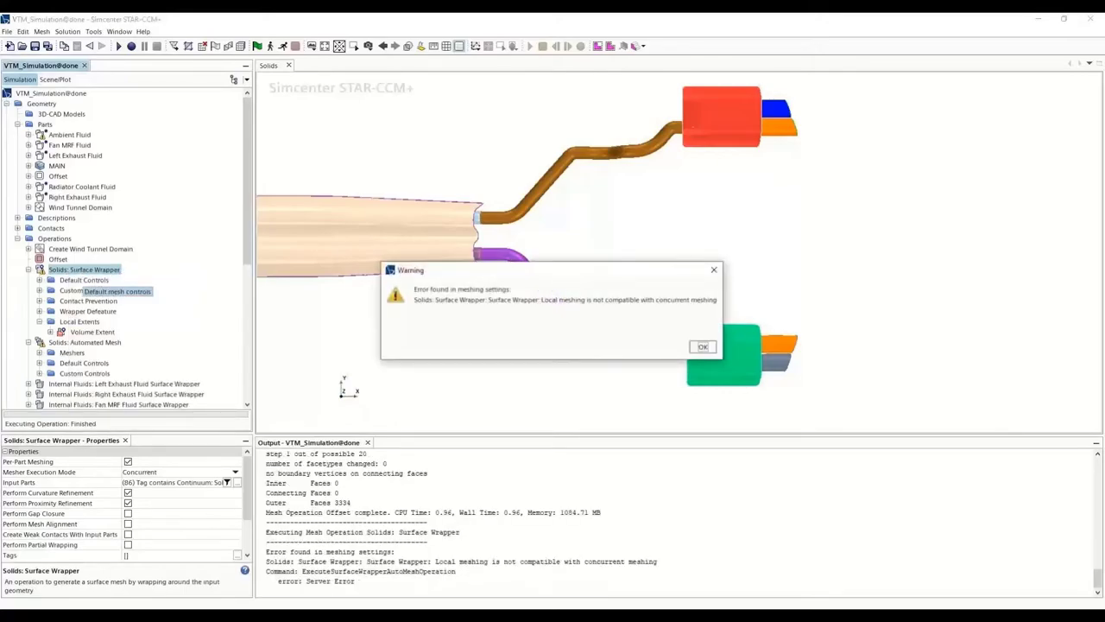
pyautogui.click(703, 346)
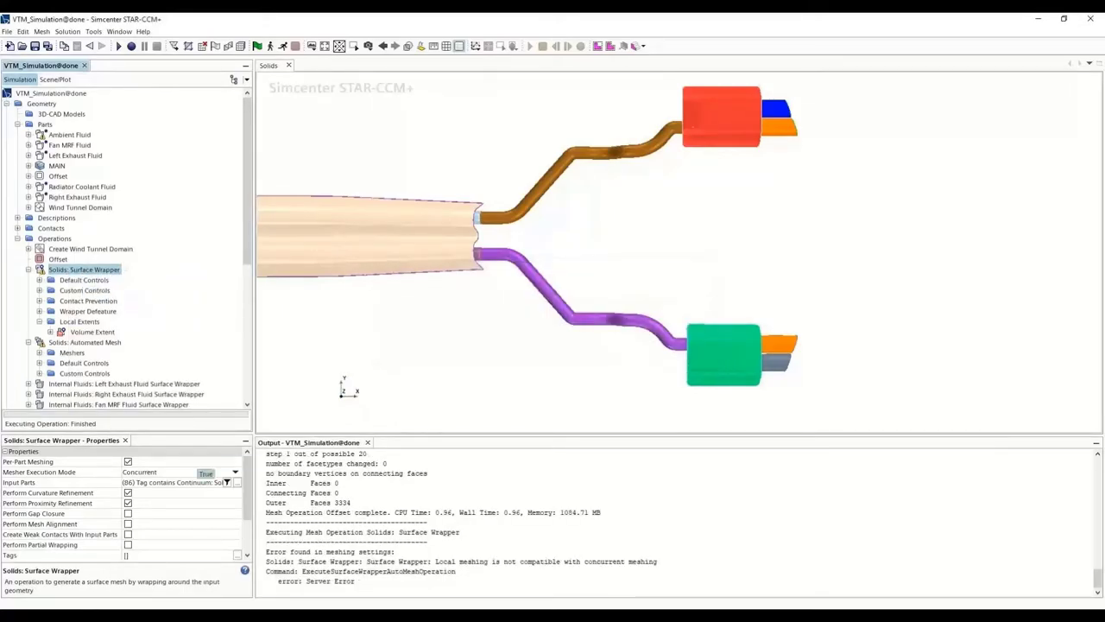
# Step: Set the Solids: Surface Wrapper's Mesher Execution Mode to Serial and execute the operation
pyautogui.click(181, 471)
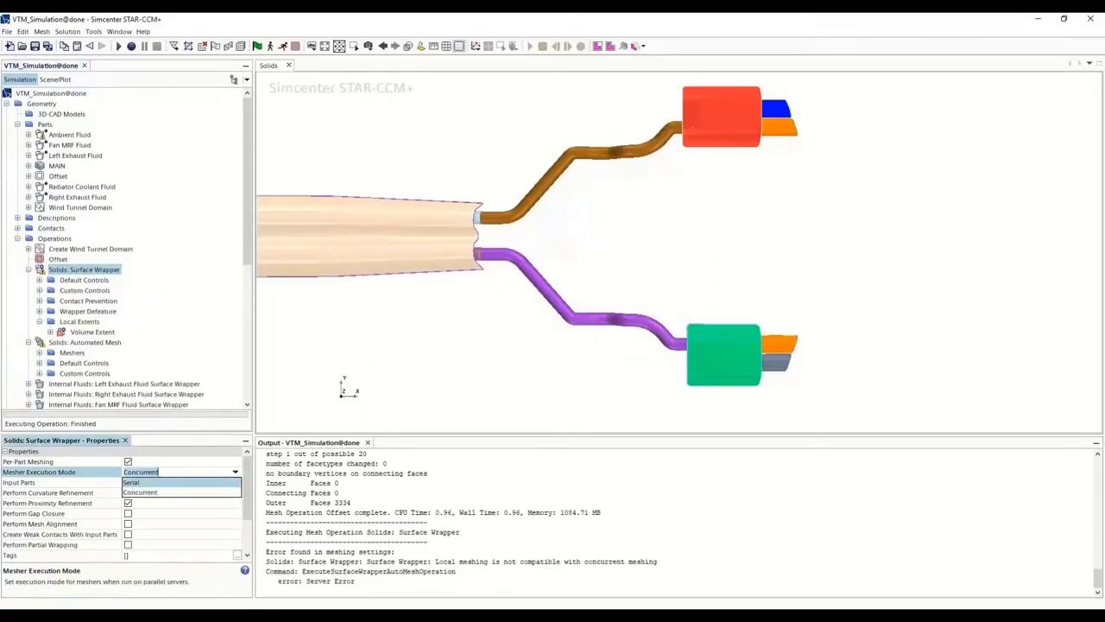
pyautogui.click(131, 483)
pyautogui.rightClick(93, 268)
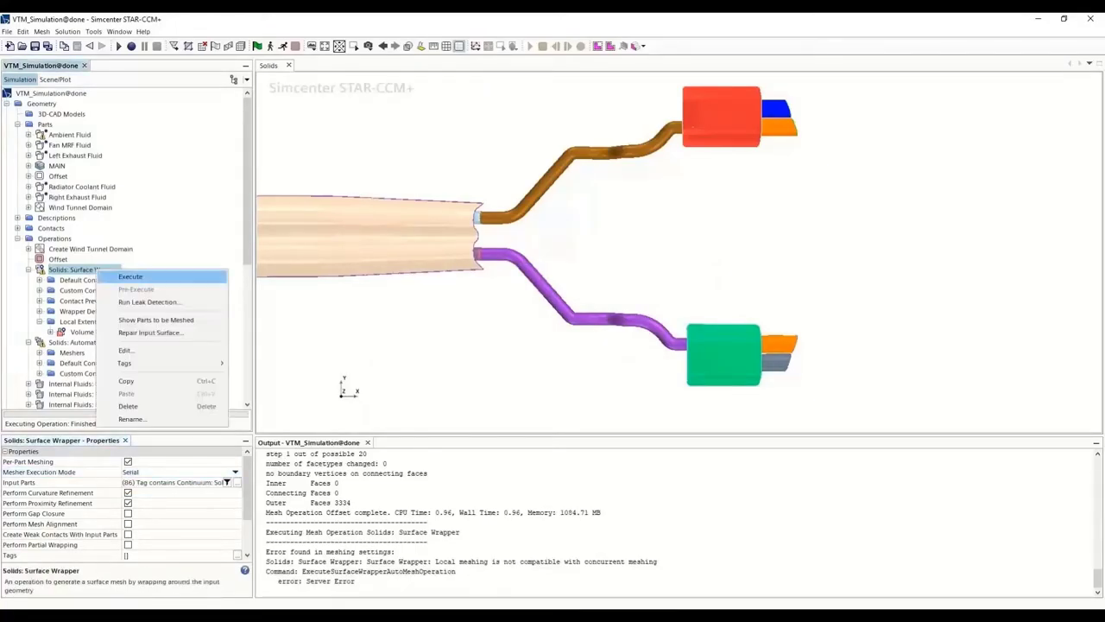
pyautogui.click(112, 277)
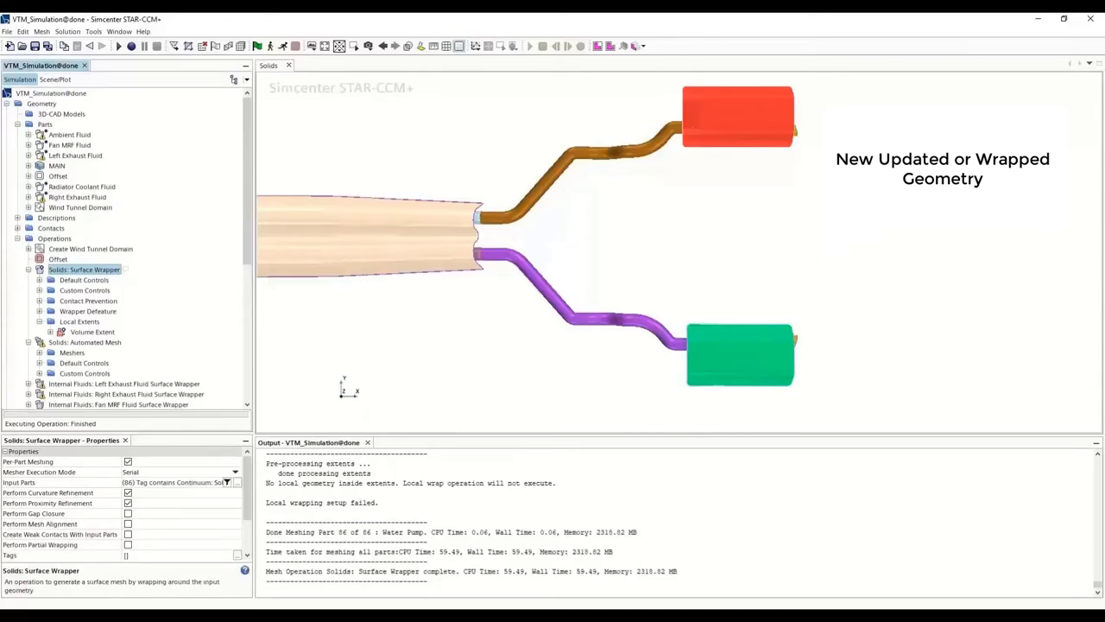
# Step: Check which representation the Geometry 2 displayer uses in the Solids scene
pyautogui.click(54, 79)
pyautogui.click(44, 113)
pyautogui.scroll(-4, 125, 506)
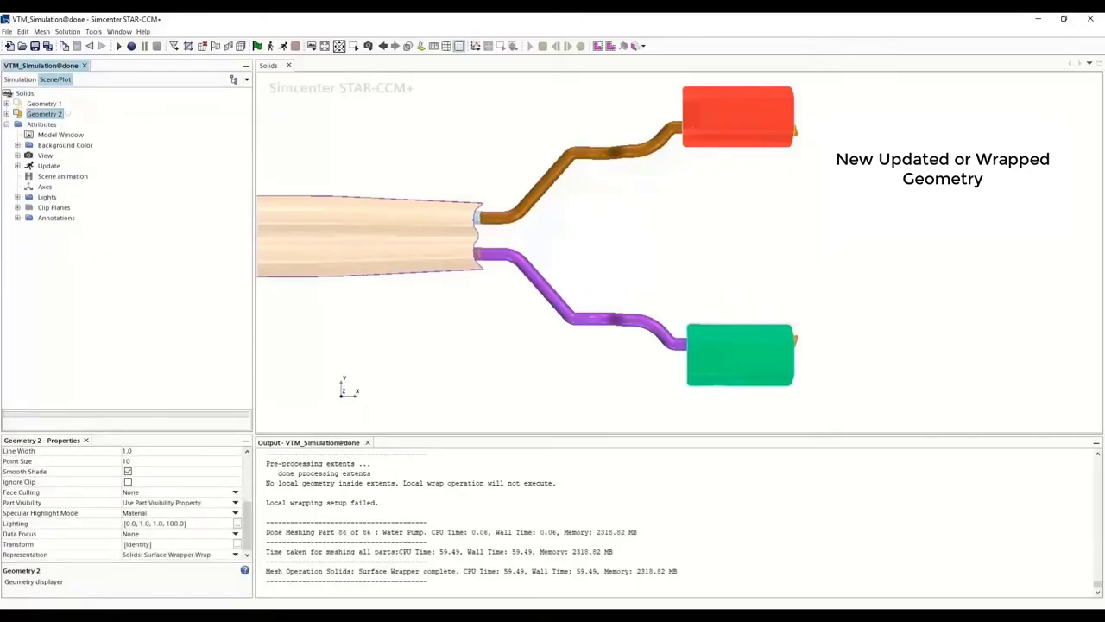
# Step: Enable Perform Local Surface Meshing for the Solids: Automated Mesh operation
pyautogui.click(20, 79)
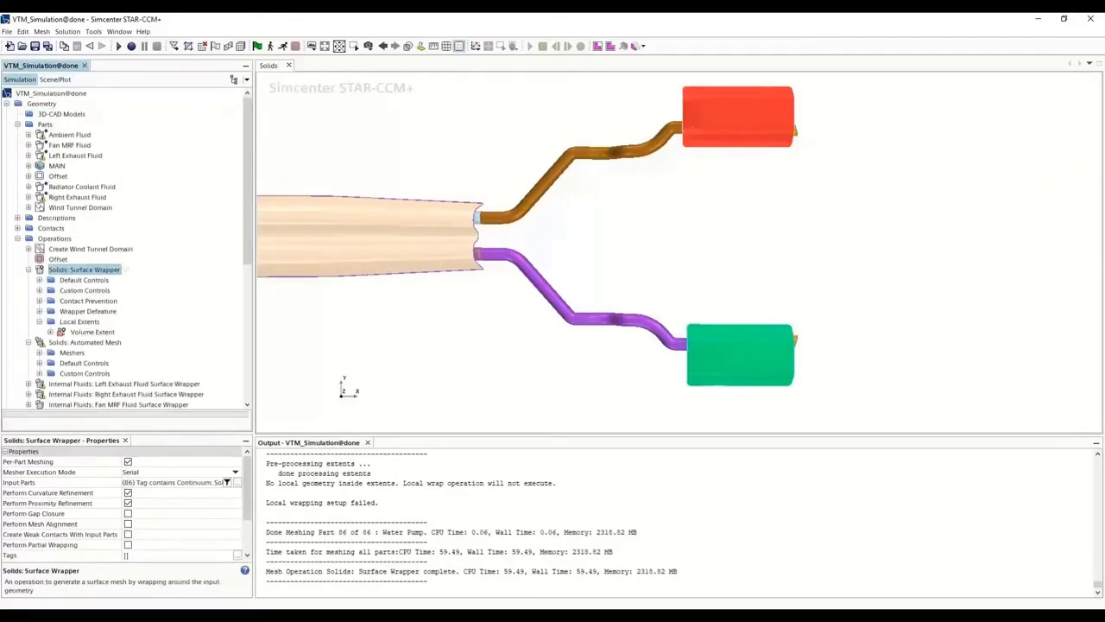
pyautogui.click(29, 270)
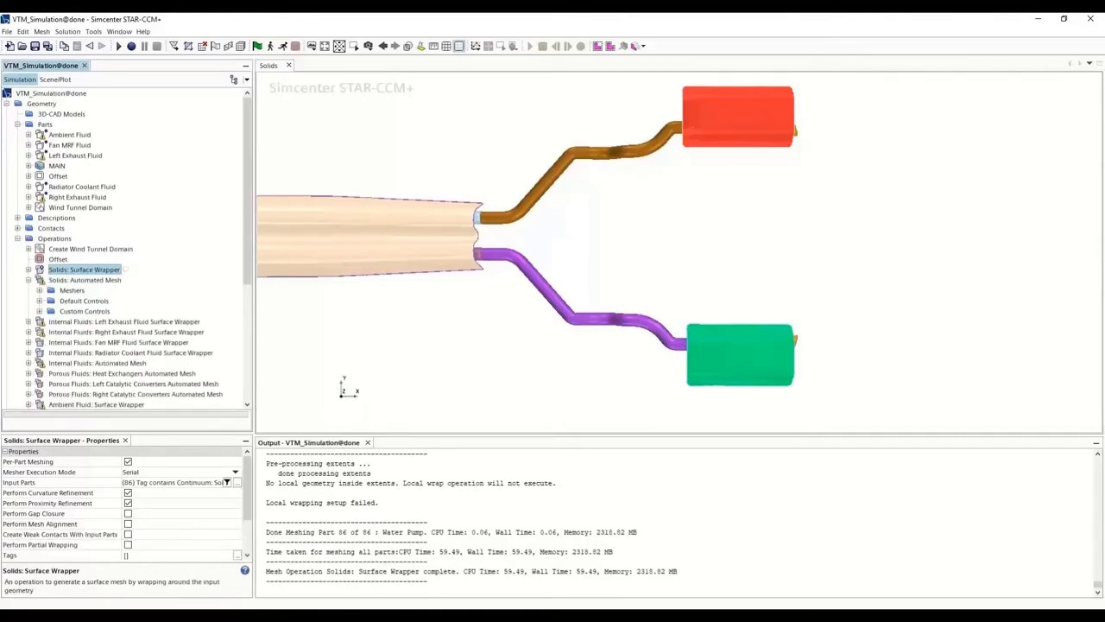
pyautogui.click(126, 280)
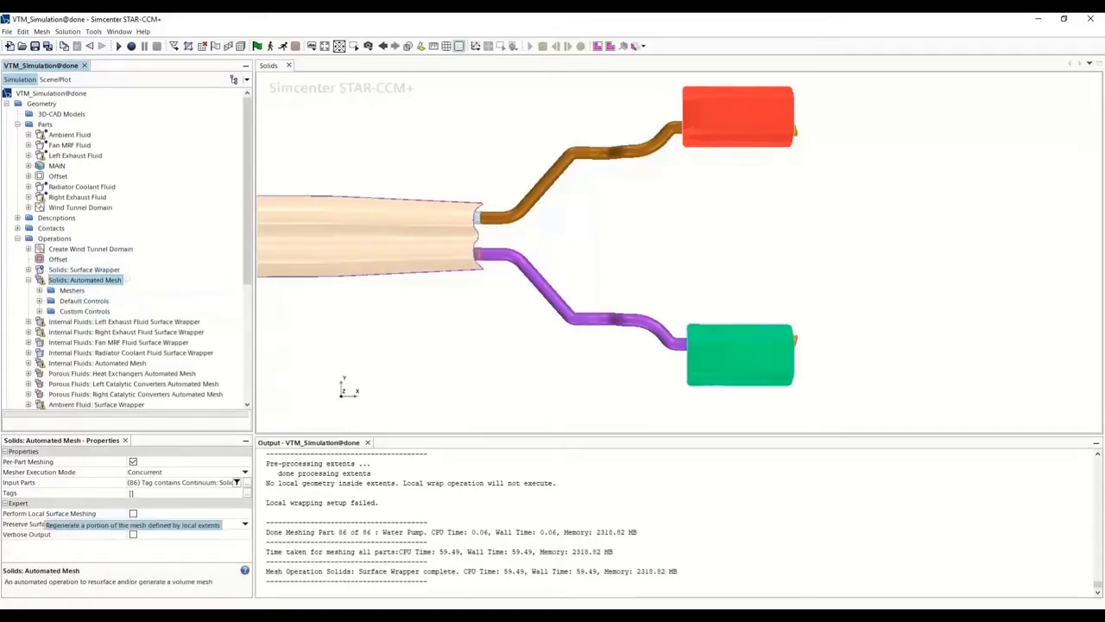
pyautogui.click(137, 533)
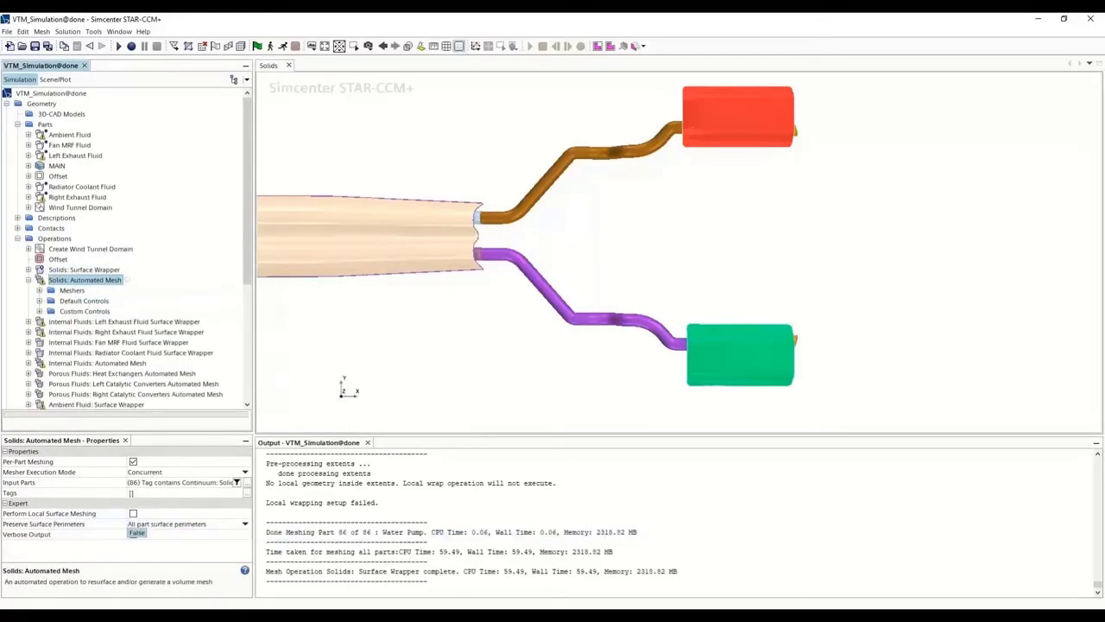
pyautogui.click(133, 513)
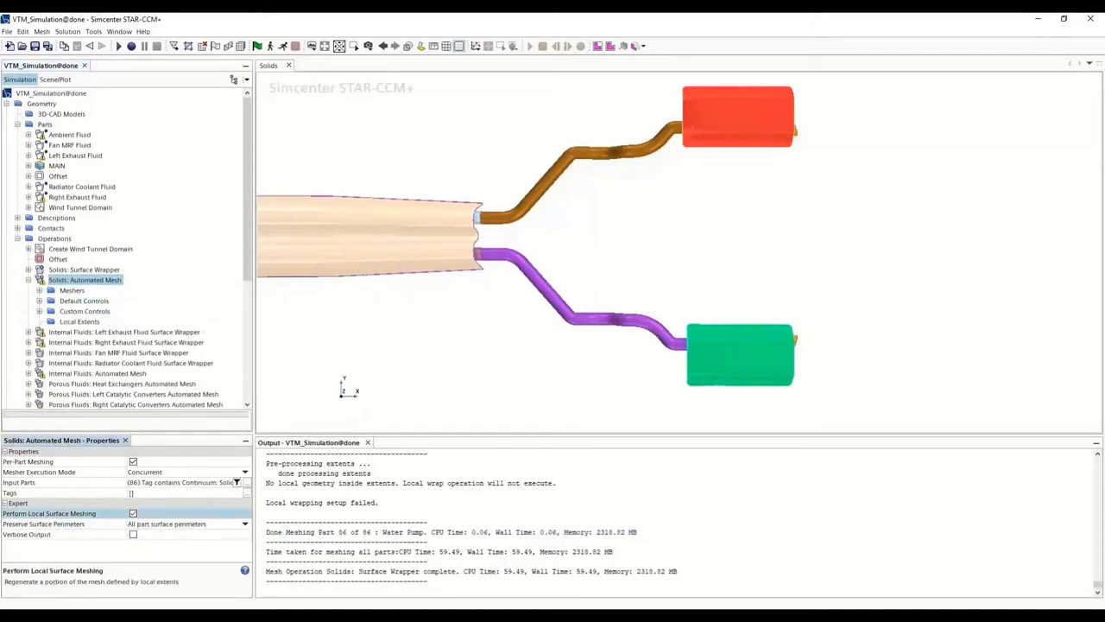
# Step: Add a new Volume Extent to the local extents of the Solids: Automated Mesh operation
pyautogui.click(80, 321)
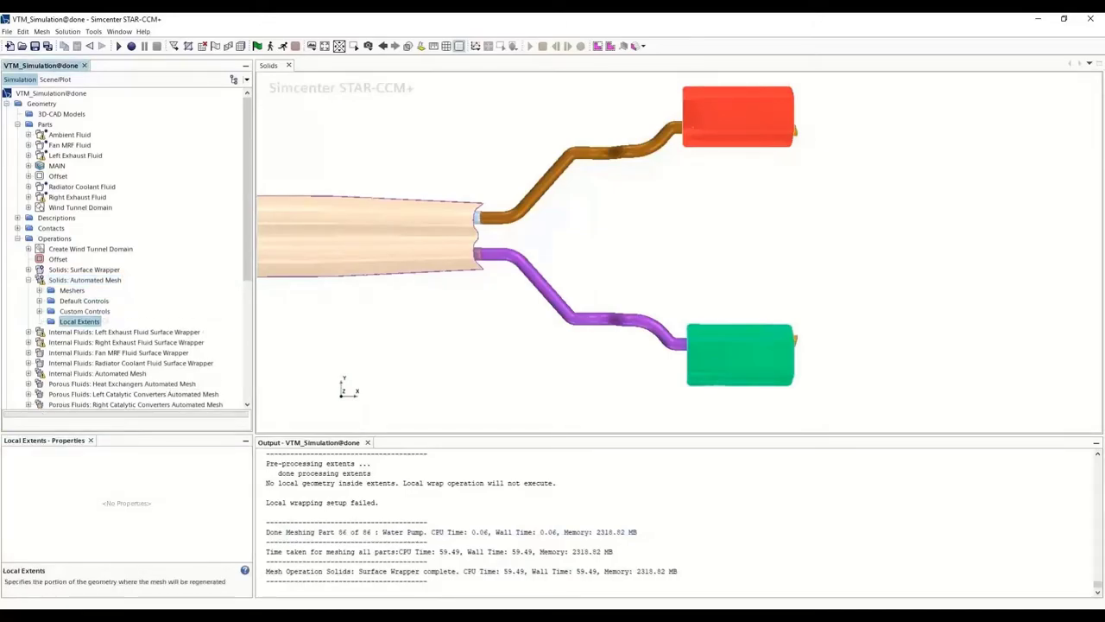
pyautogui.rightClick(76, 323)
pyautogui.moveTo(112, 329)
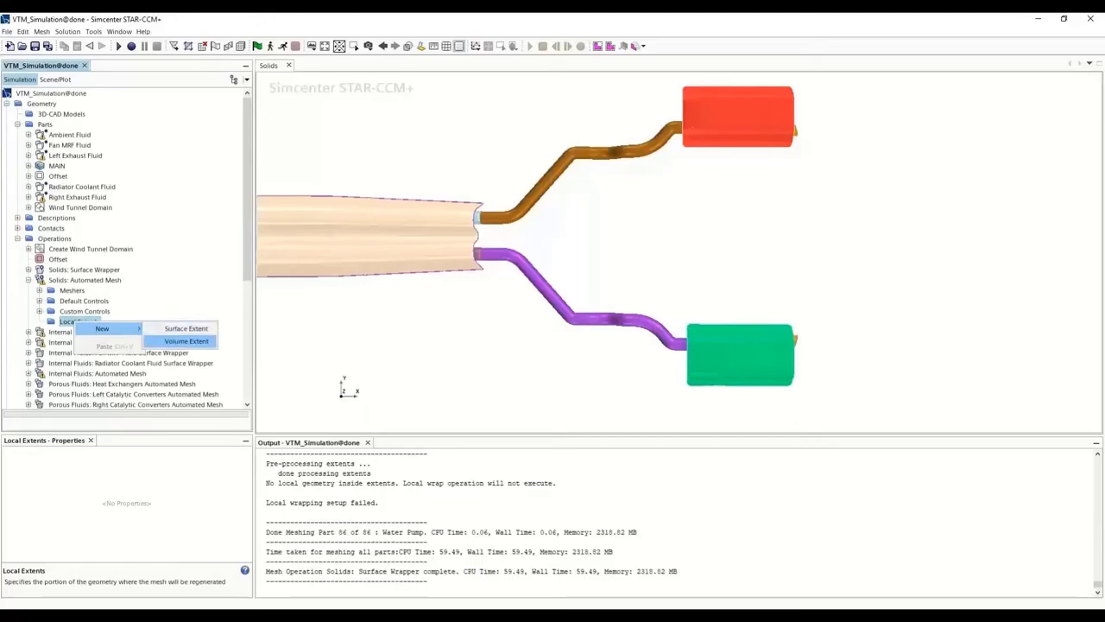
pyautogui.click(186, 341)
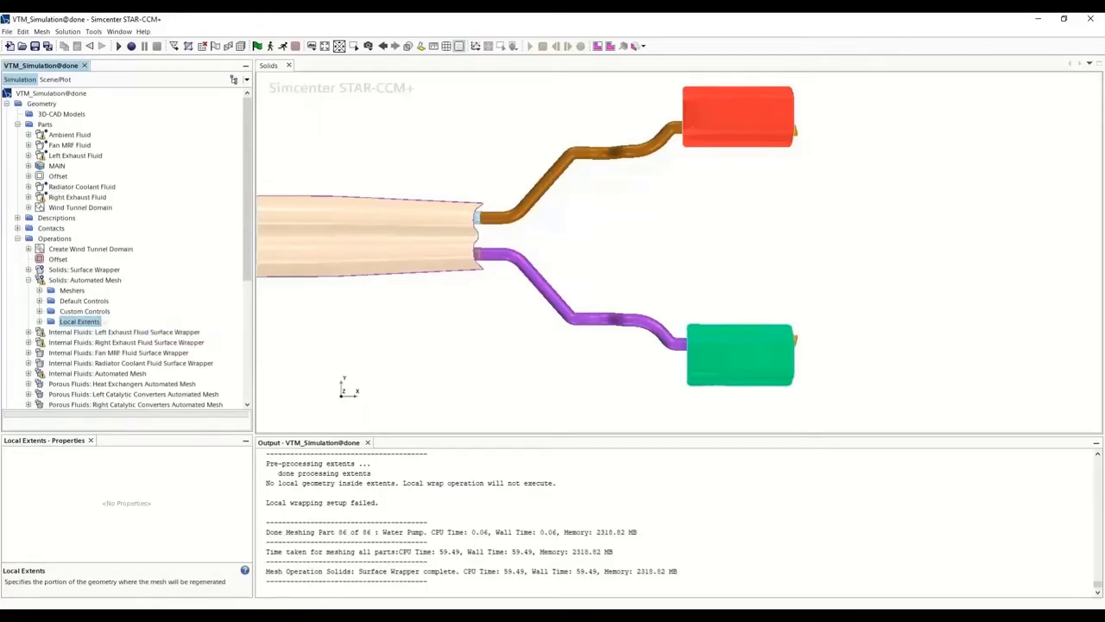
# Step: Assign the Offset part to the Solids: Automated Mesh's volume extent
pyautogui.click(39, 321)
pyautogui.click(93, 332)
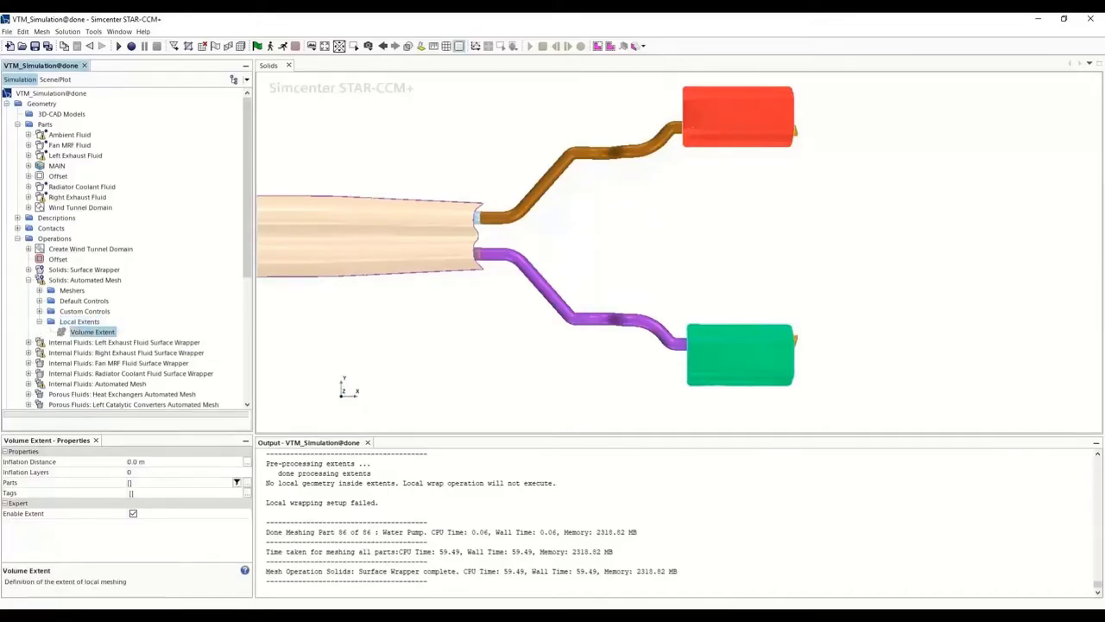
pyautogui.click(247, 483)
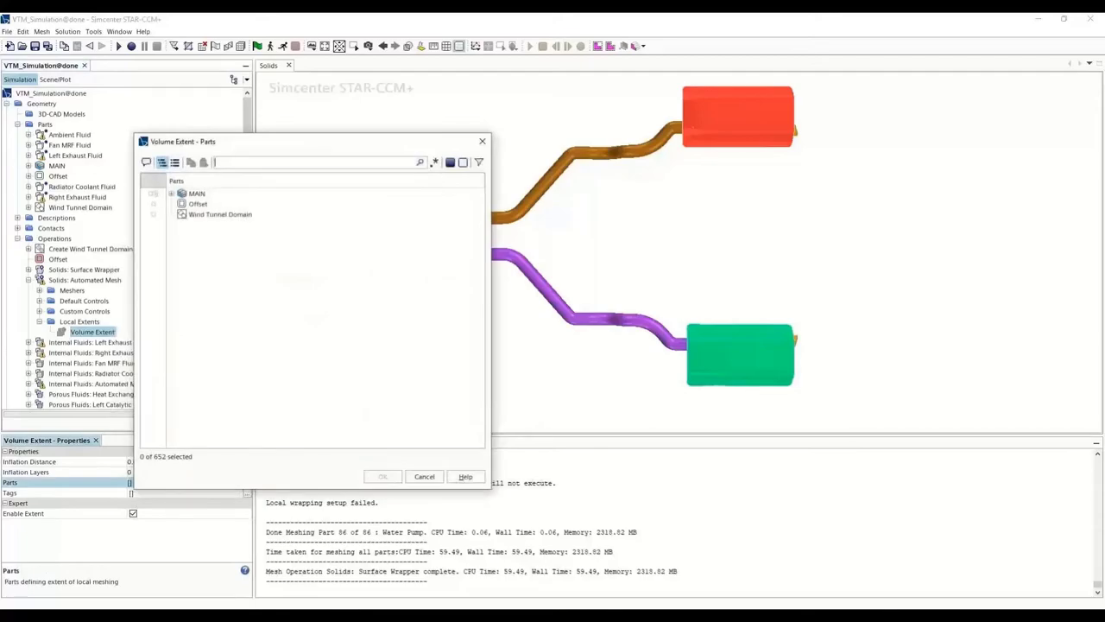
pyautogui.click(154, 204)
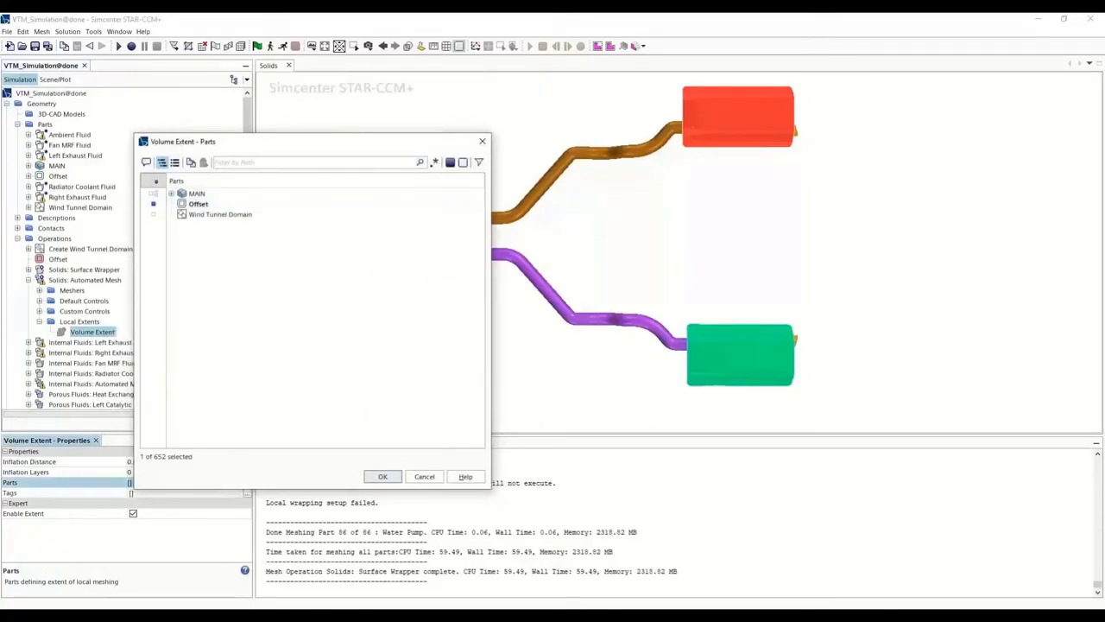
pyautogui.click(382, 476)
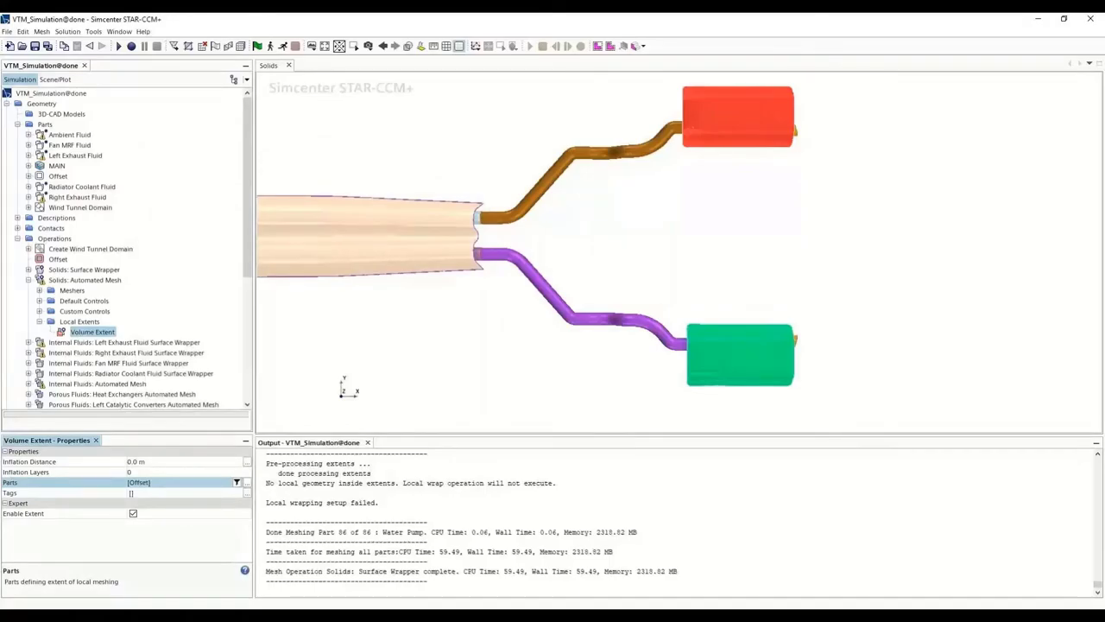
# Step: Try to execute the Solids: Automated Mesh operation in concurrent mode
pyautogui.click(80, 279)
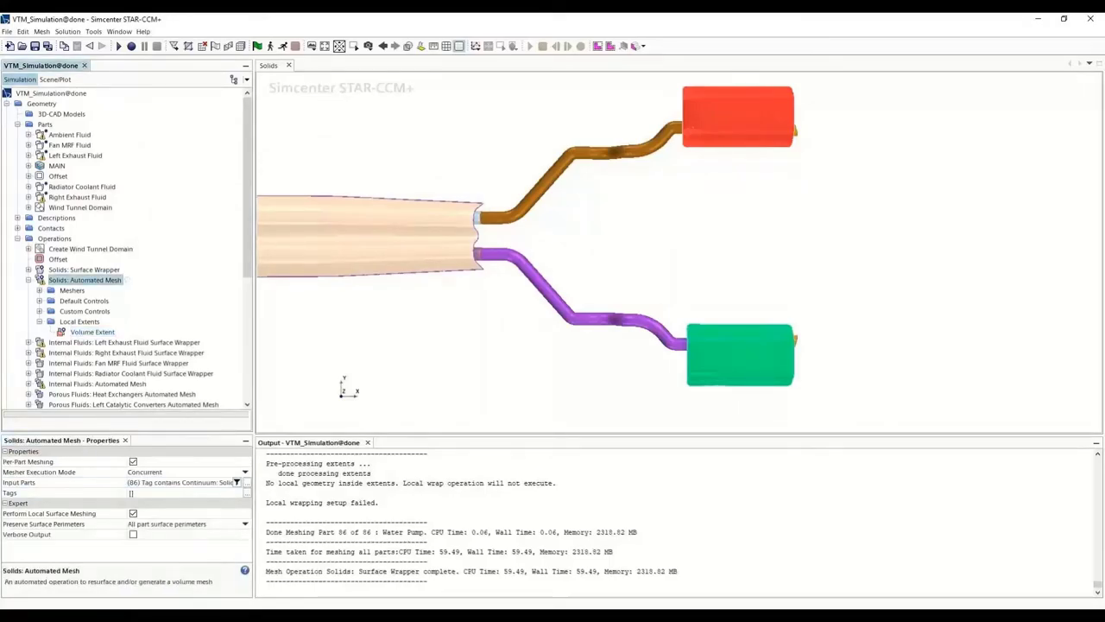
pyautogui.rightClick(81, 280)
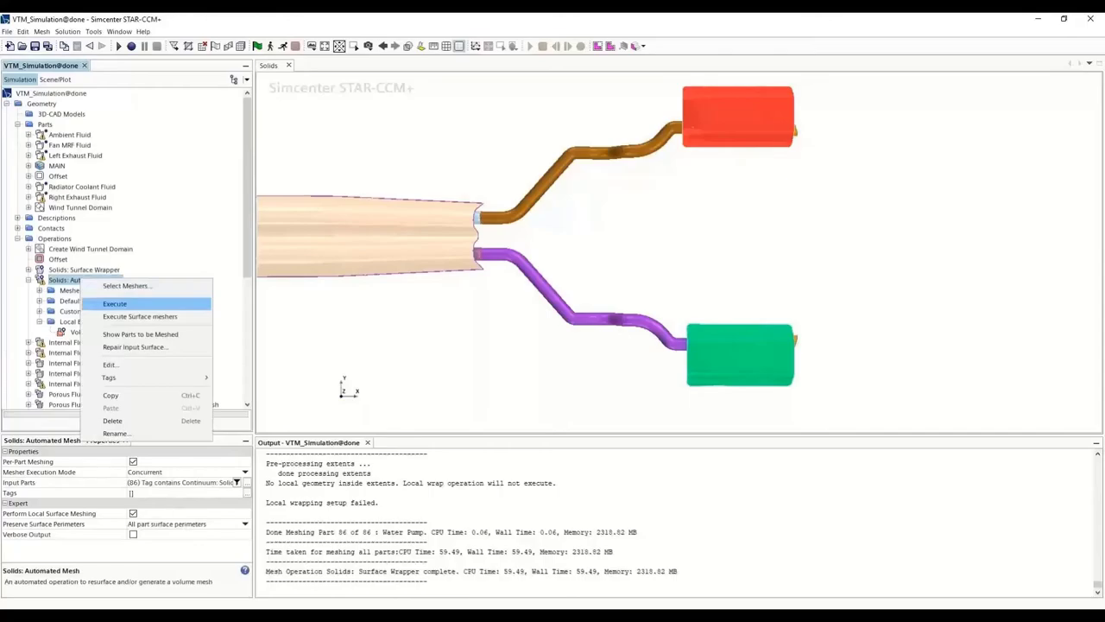
pyautogui.click(115, 303)
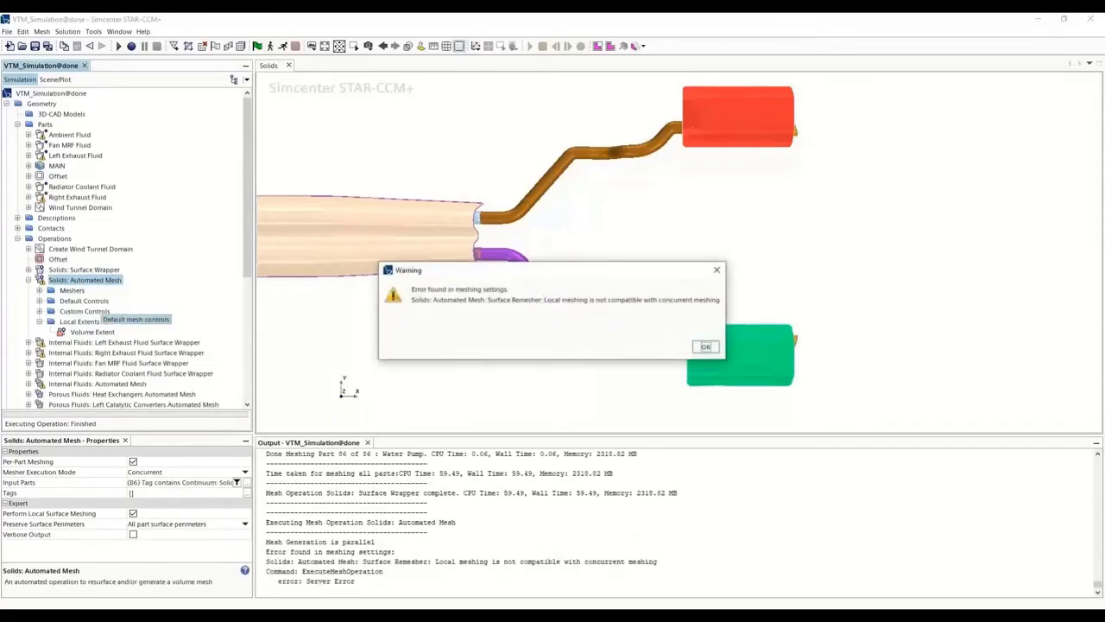
pyautogui.press('Return')
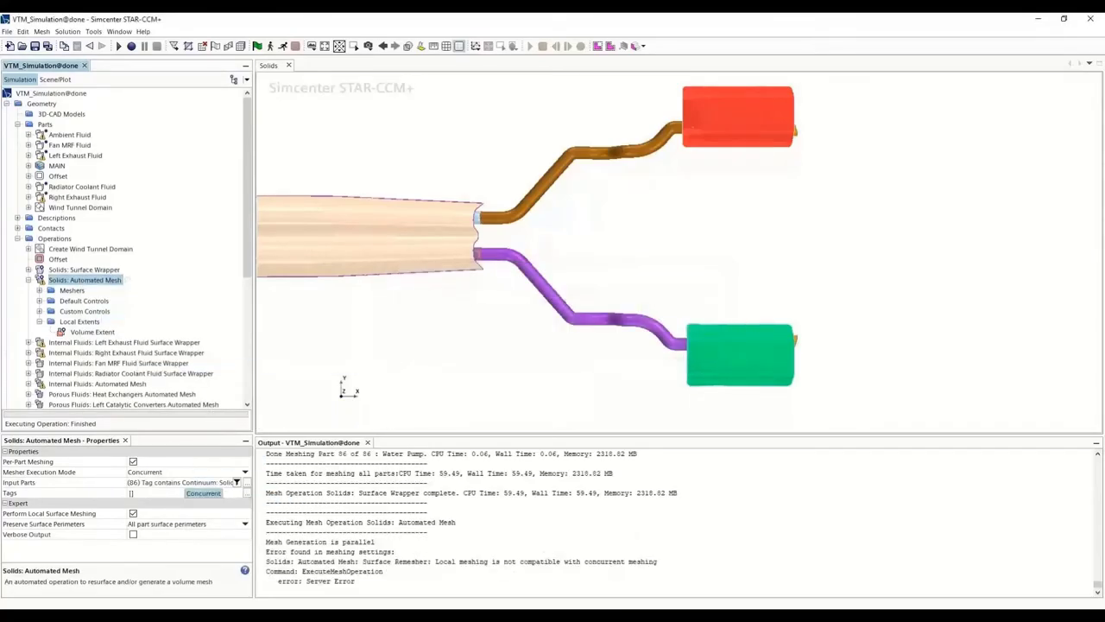
# Step: Set the Solids: Automated Mesh operation's mesher execution mode to Serial and execute the operation
pyautogui.click(190, 471)
pyautogui.click(173, 482)
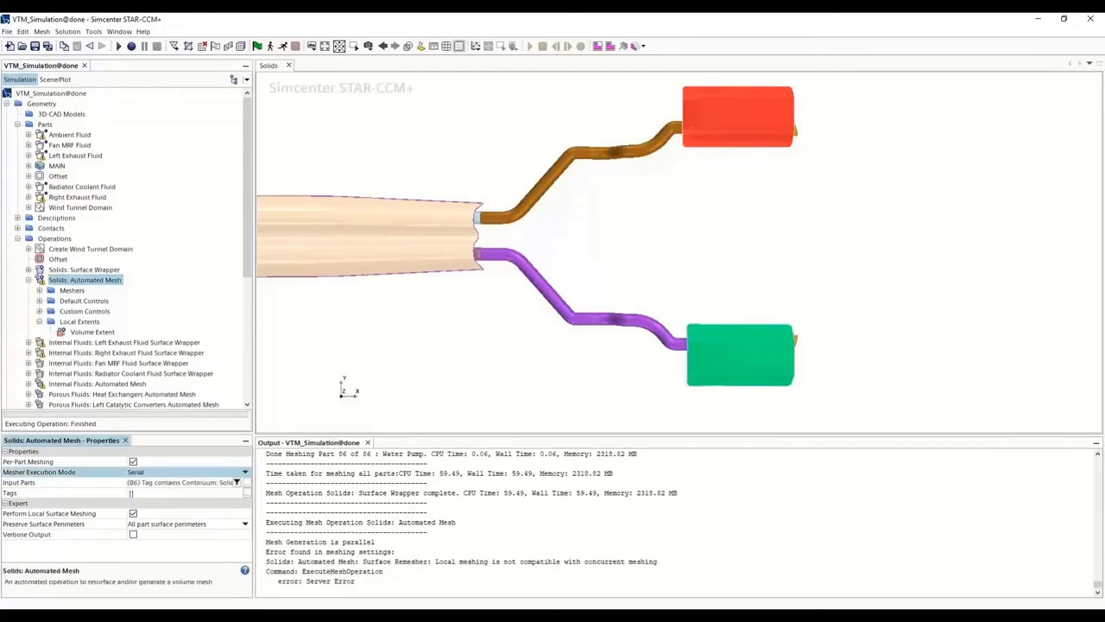
pyautogui.rightClick(106, 279)
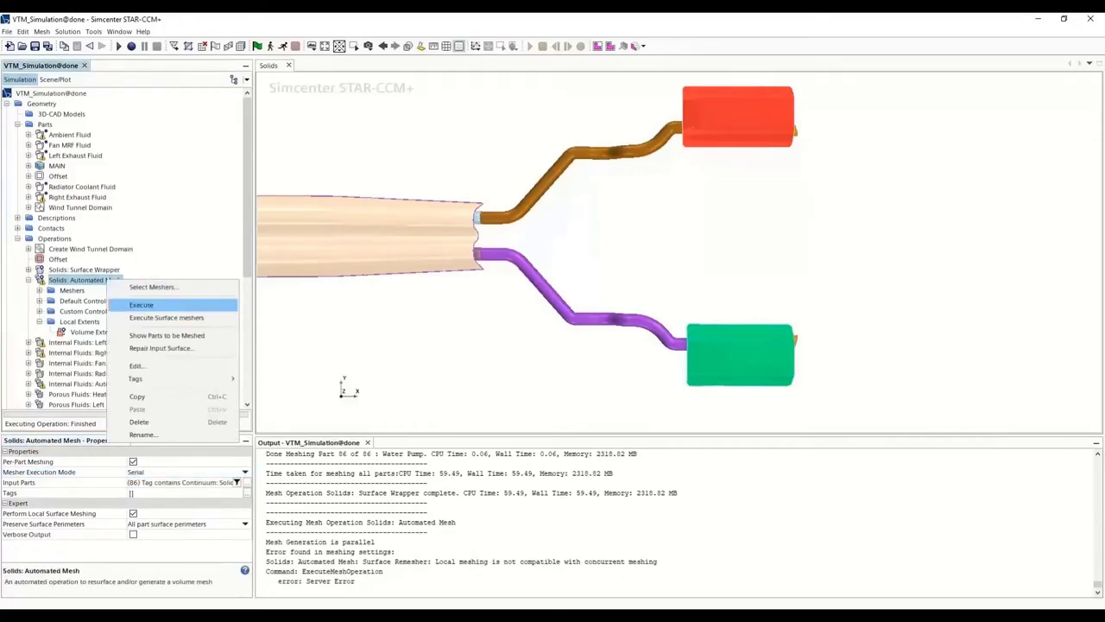
pyautogui.click(115, 303)
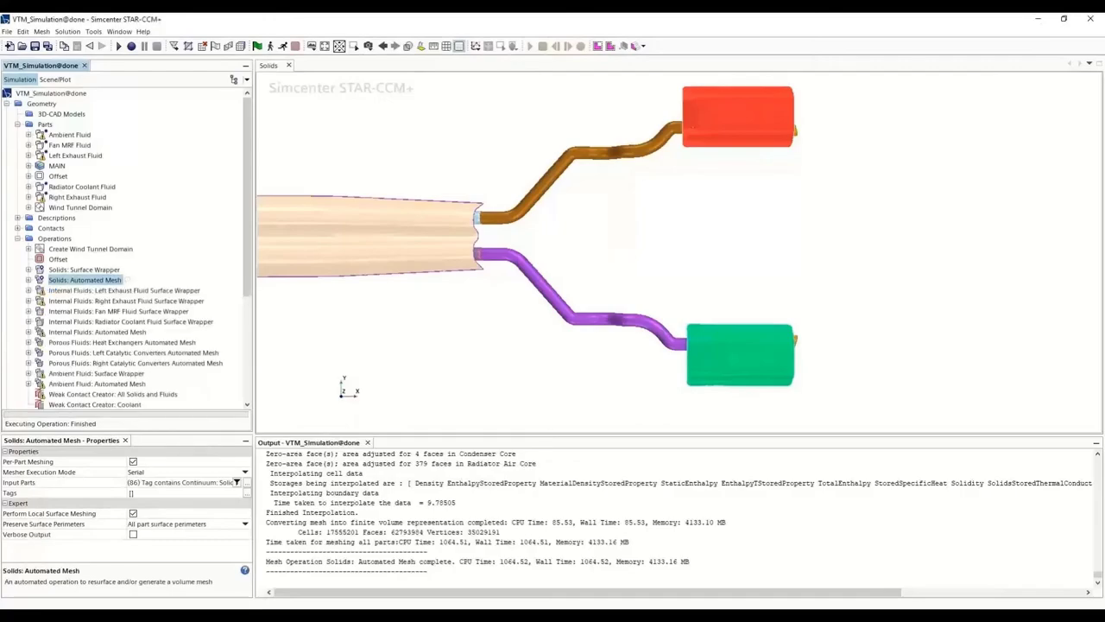
# Step: Display Geometry 2 of the Solids scene with the Solids: Automated Mesh.Remesh representation and mesh lines, and examine the muffler heat shield's surface mesh
pyautogui.click(54, 79)
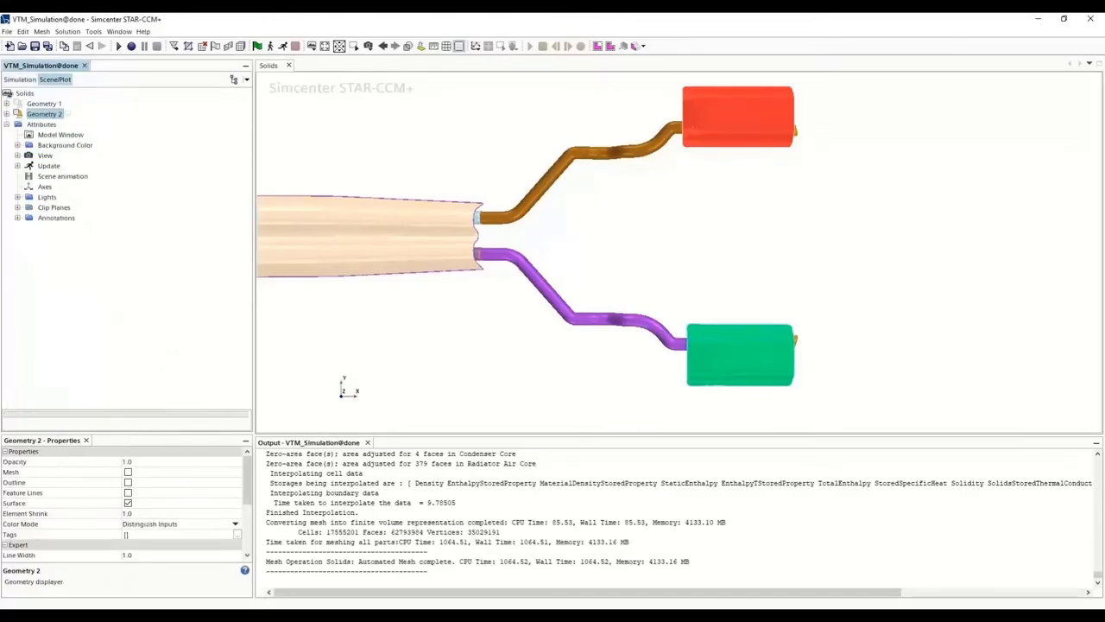
pyautogui.scroll(-3, 125, 502)
pyautogui.click(235, 554)
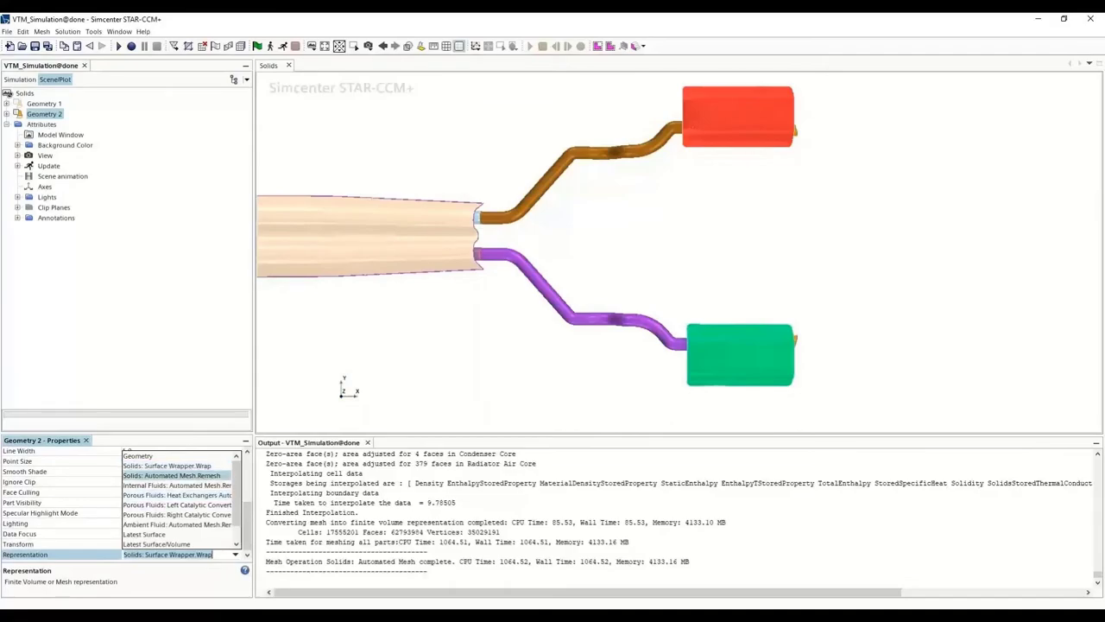
pyautogui.press('Return')
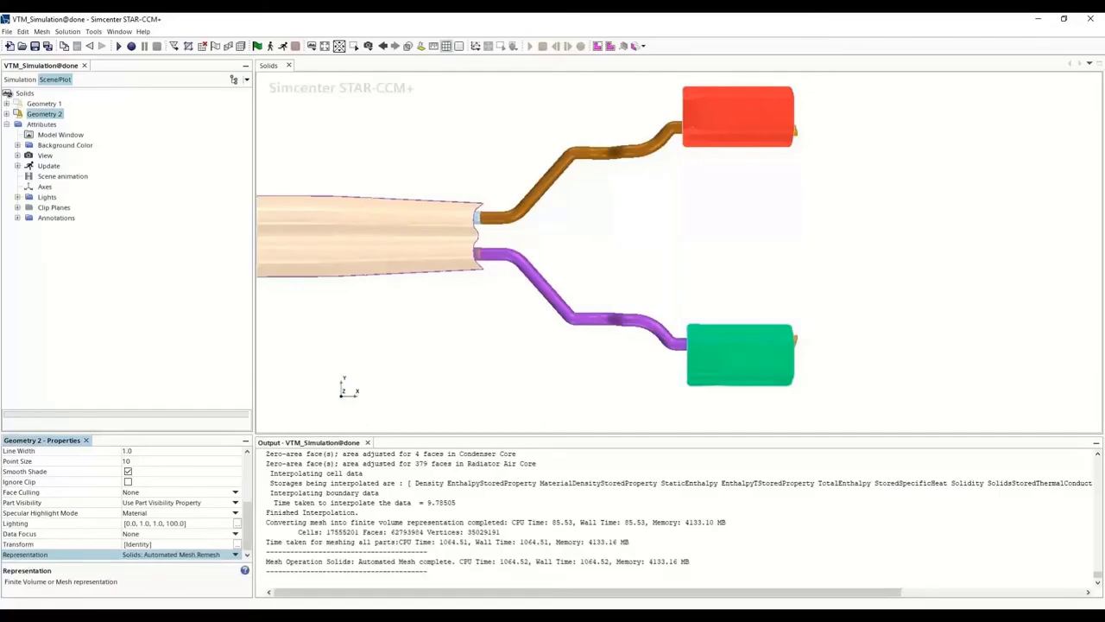
pyautogui.scroll(6, 773, 363)
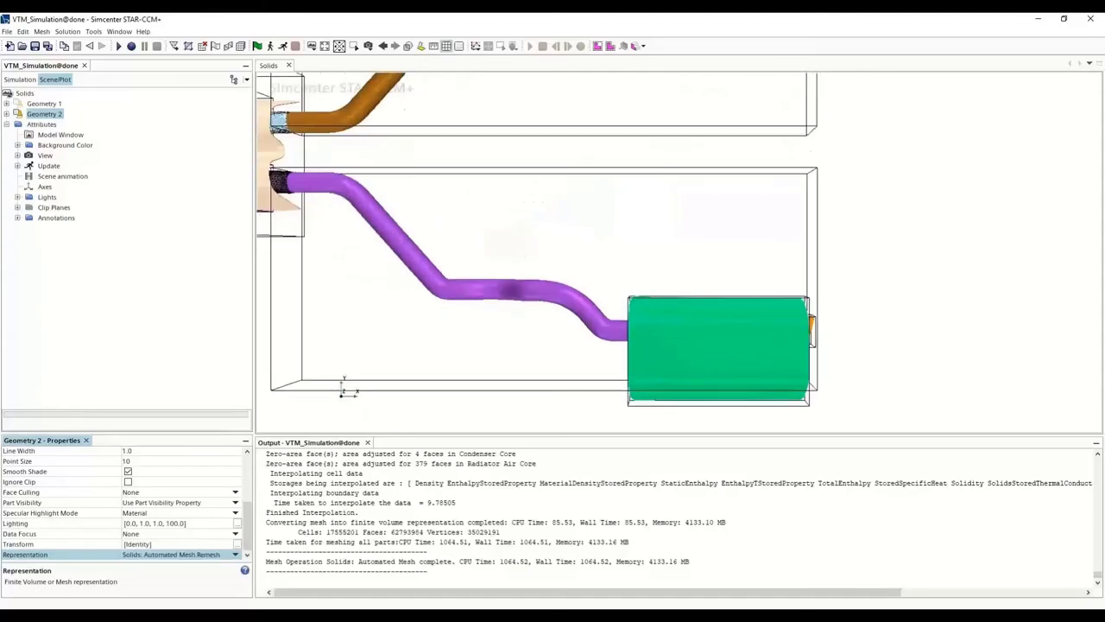
pyautogui.scroll(1, 760, 362)
pyautogui.moveTo(764, 365); pyautogui.dragTo(764, 233)
pyautogui.moveTo(764, 362); pyautogui.dragTo(715, 280, button='right')
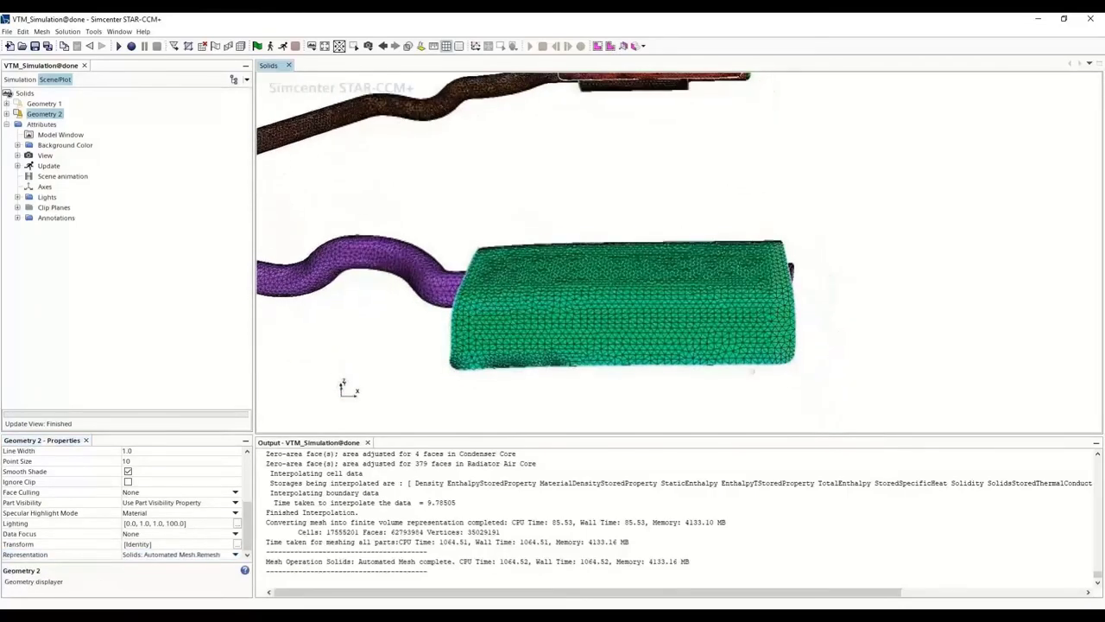
pyautogui.moveTo(715, 281); pyautogui.dragTo(617, 241)
pyautogui.scroll(6, 796, 300)
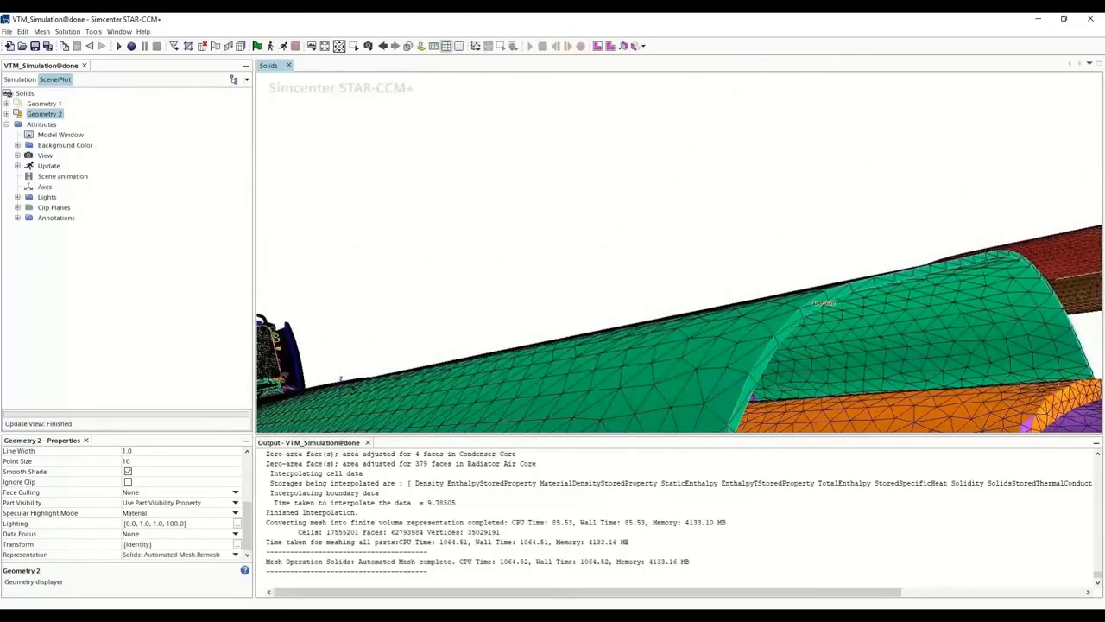
# Step: Switch Geometry 2's representation to Volume Mesh and examine the cells on the muffler heat shield up close
pyautogui.click(235, 554)
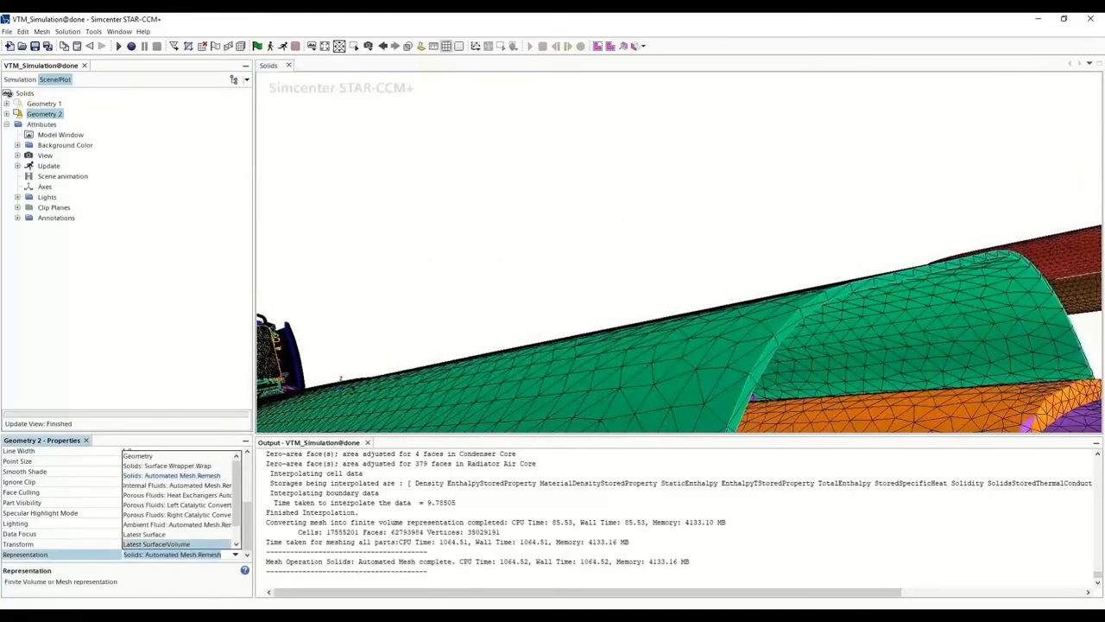
pyautogui.scroll(-1, 177, 544)
pyautogui.click(143, 534)
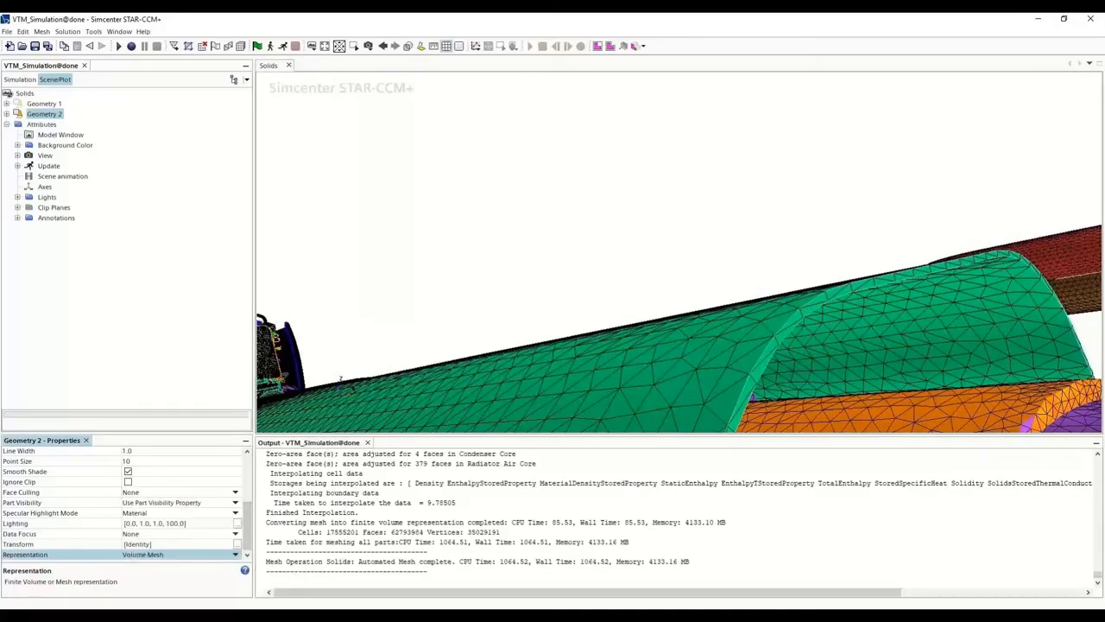
pyautogui.scroll(-2, 691, 332)
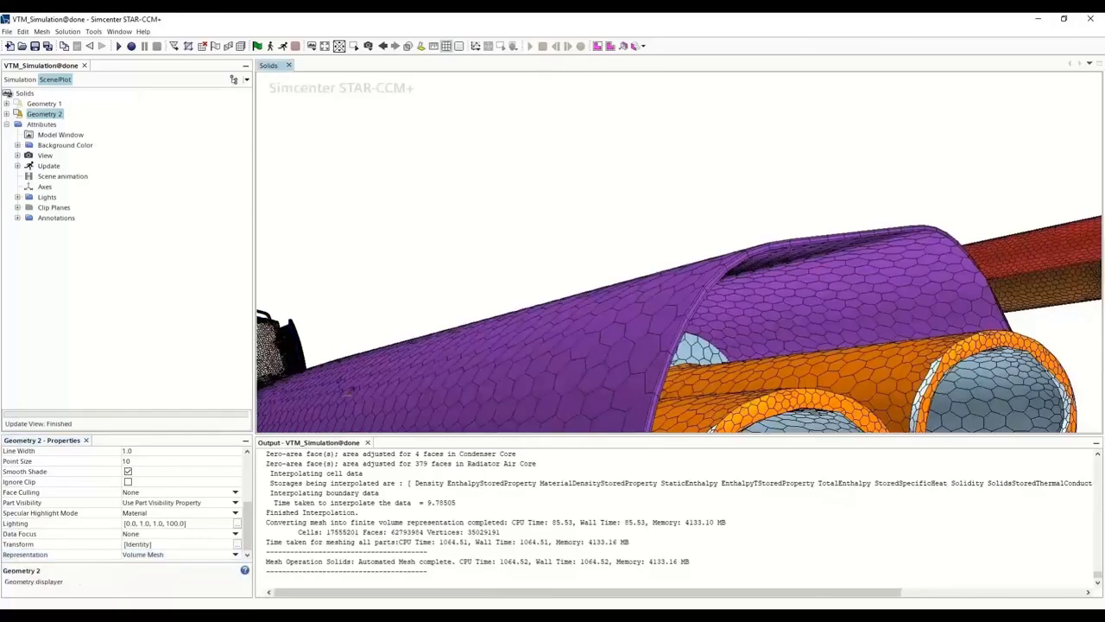
pyautogui.scroll(5, 680, 267)
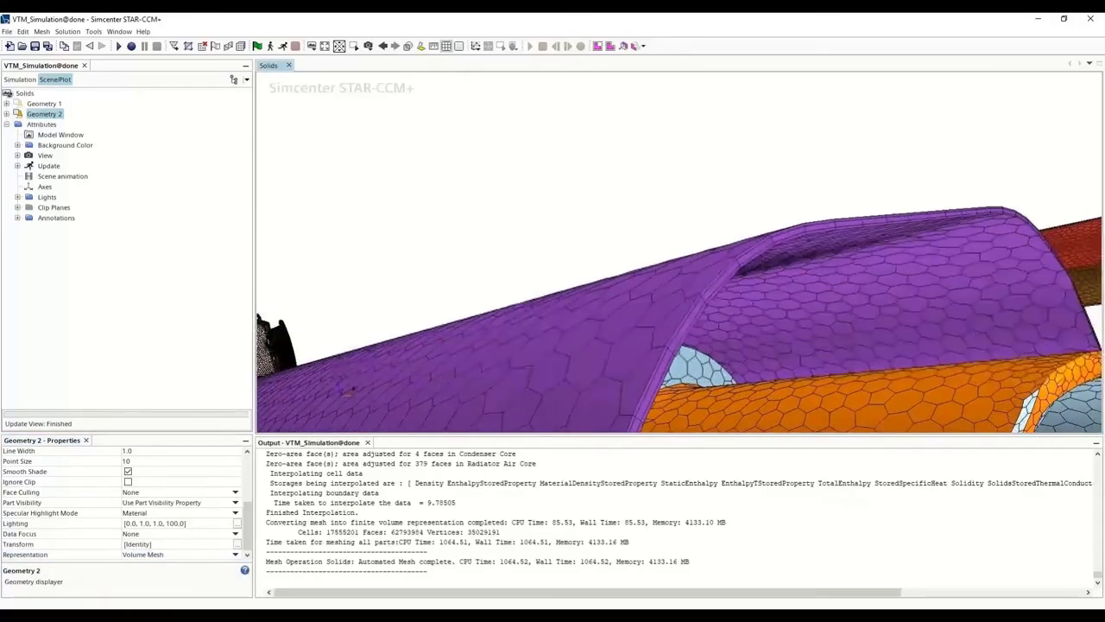